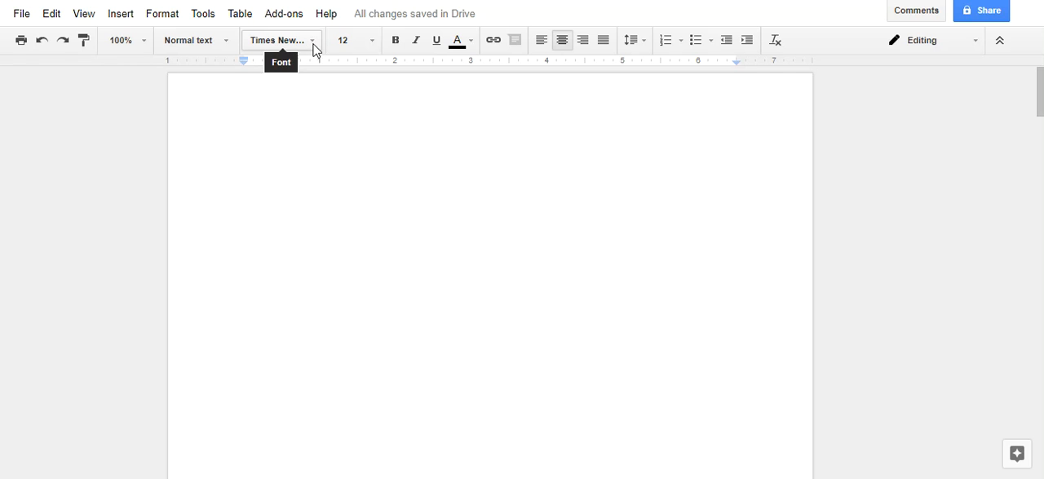
Step: Set the font at the start of the first page to Times New Roman, size 12
{"action": "left_click", "coordinate": [232, 169]}
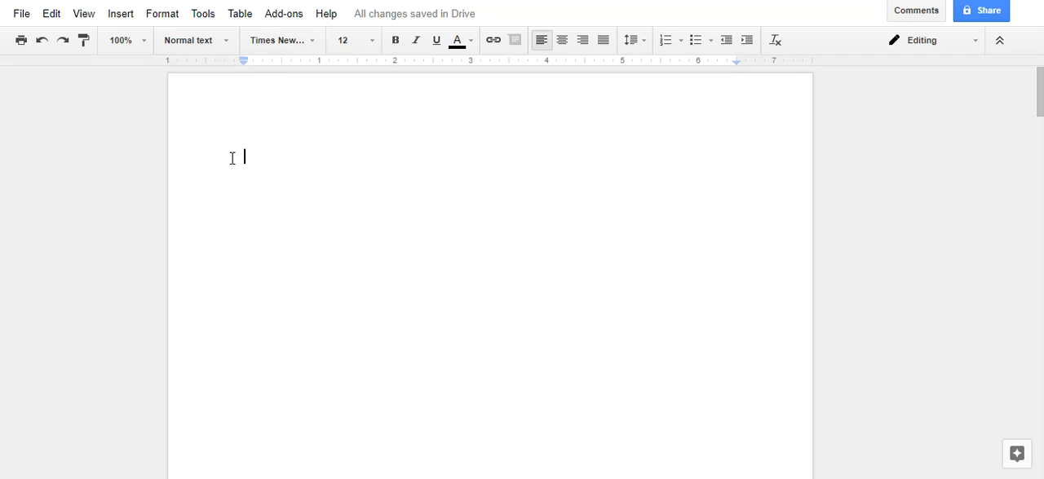
{"action": "left_click", "coordinate": [315, 45]}
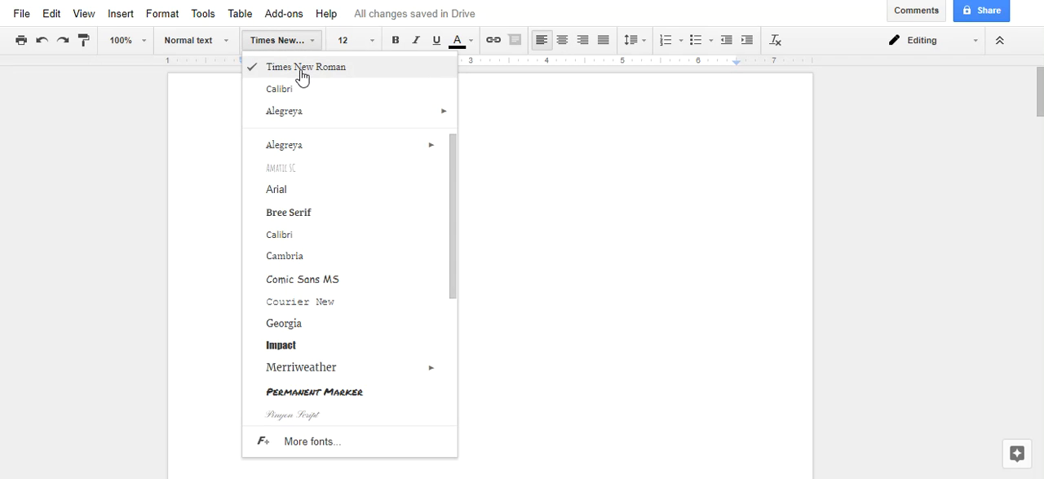
{"action": "left_click", "coordinate": [302, 68]}
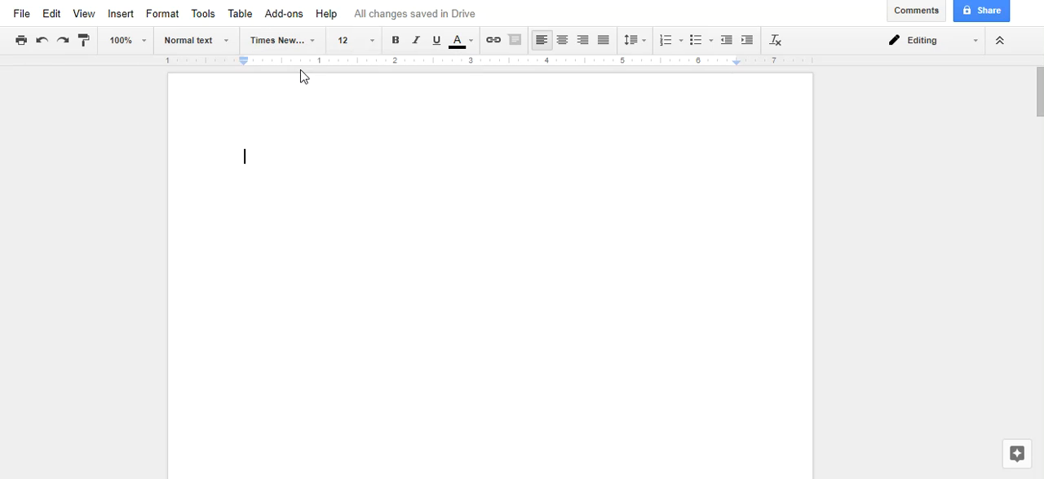
{"action": "left_click", "coordinate": [373, 45]}
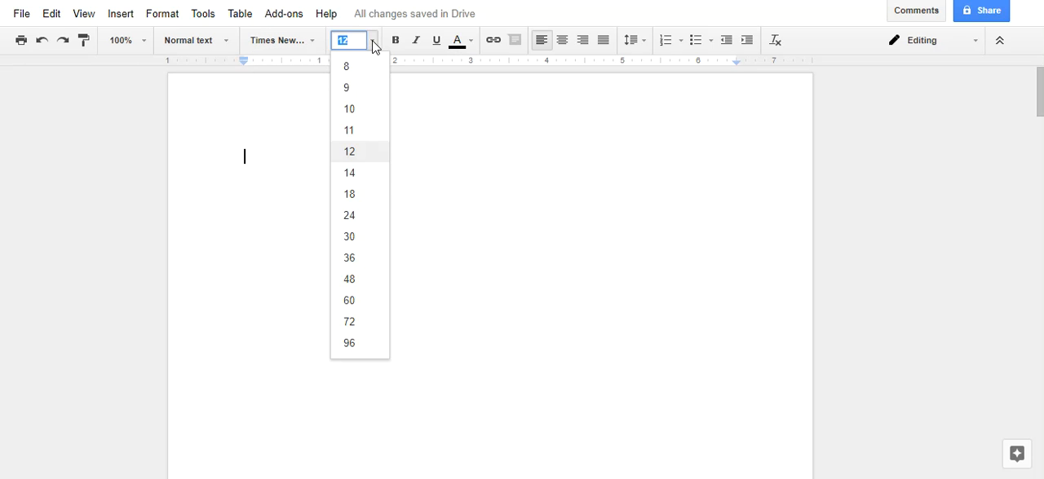
{"action": "left_click", "coordinate": [351, 152]}
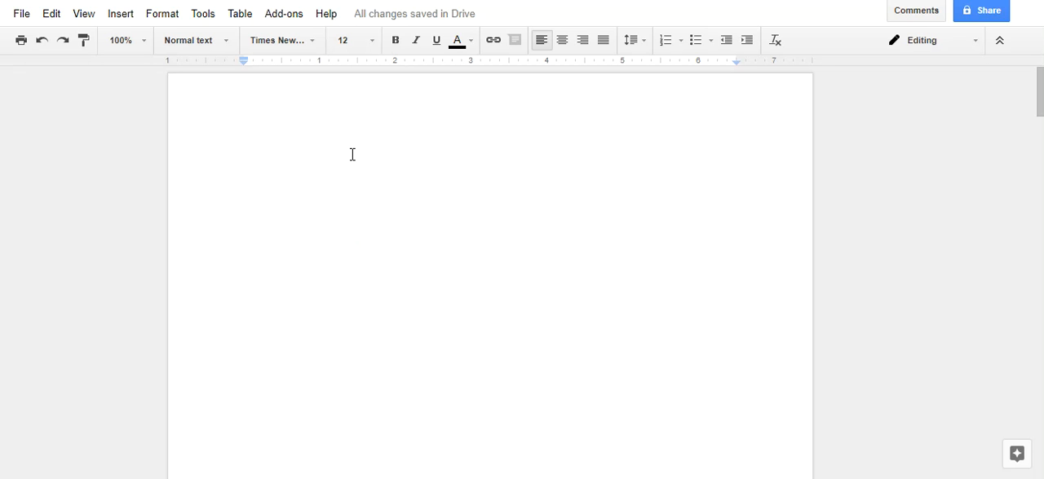
Step: Add space before the first paragraph and remove that space again
{"action": "left_click", "coordinate": [642, 47]}
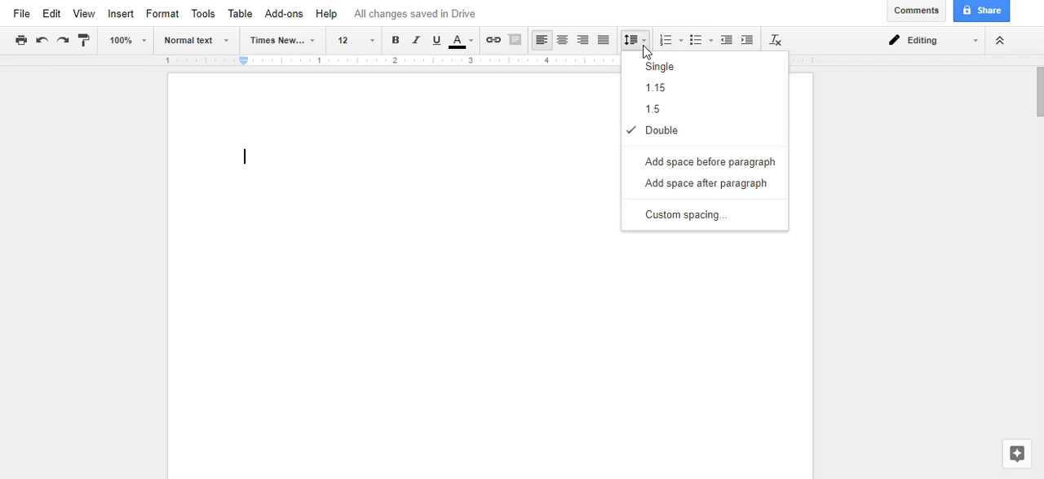
{"action": "left_click", "coordinate": [659, 169]}
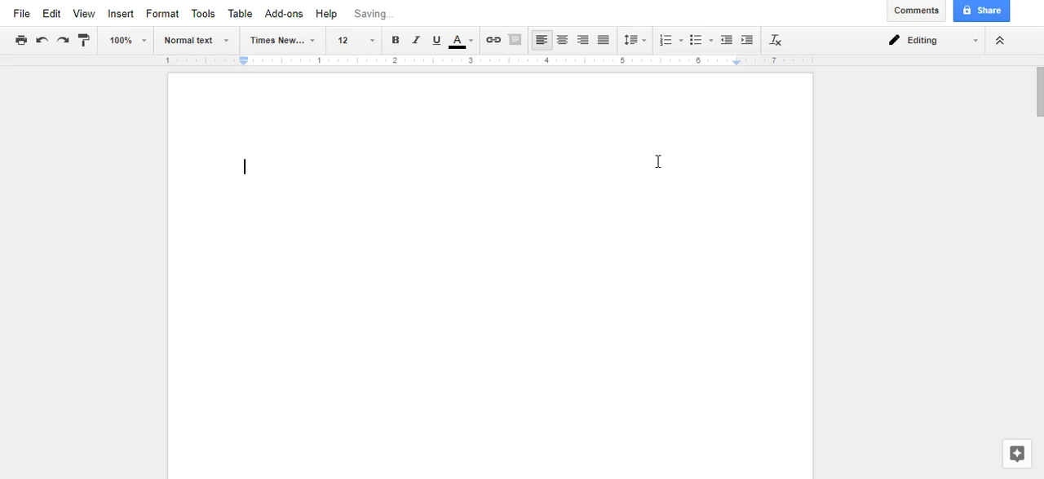
{"action": "left_click", "coordinate": [646, 44]}
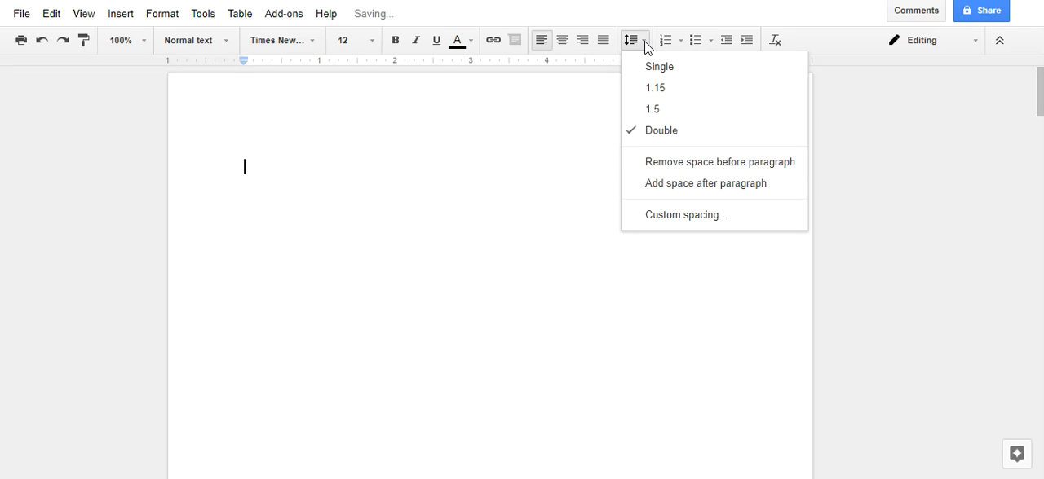
{"action": "left_click", "coordinate": [660, 163]}
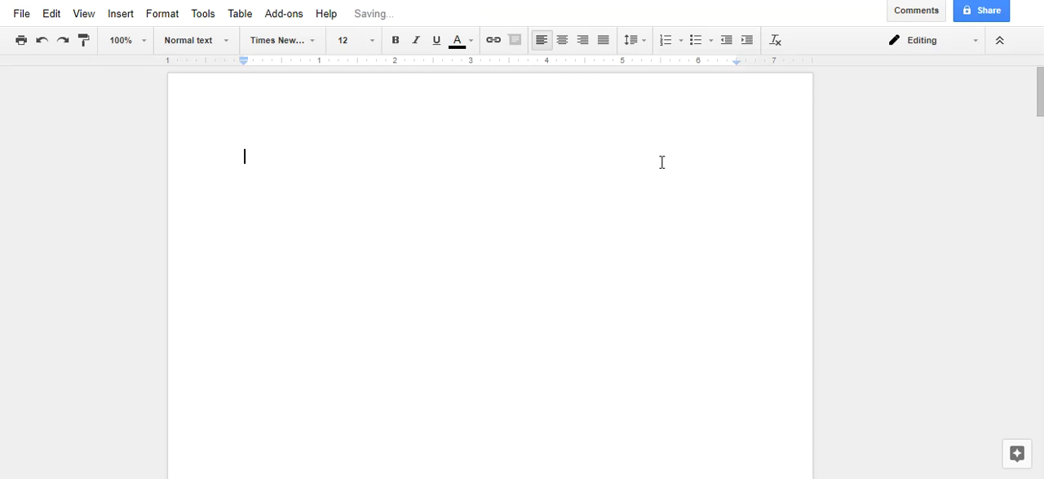
{"action": "left_click", "coordinate": [644, 45]}
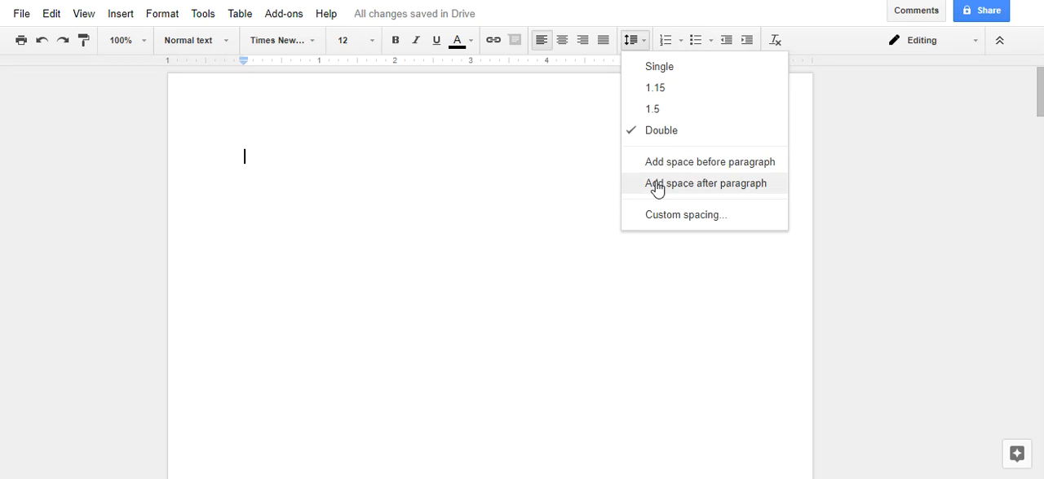
Step: Left-align the second line of the blank first page
{"action": "left_click", "coordinate": [561, 187]}
{"action": "key", "text": "ctrl+shift+e"}
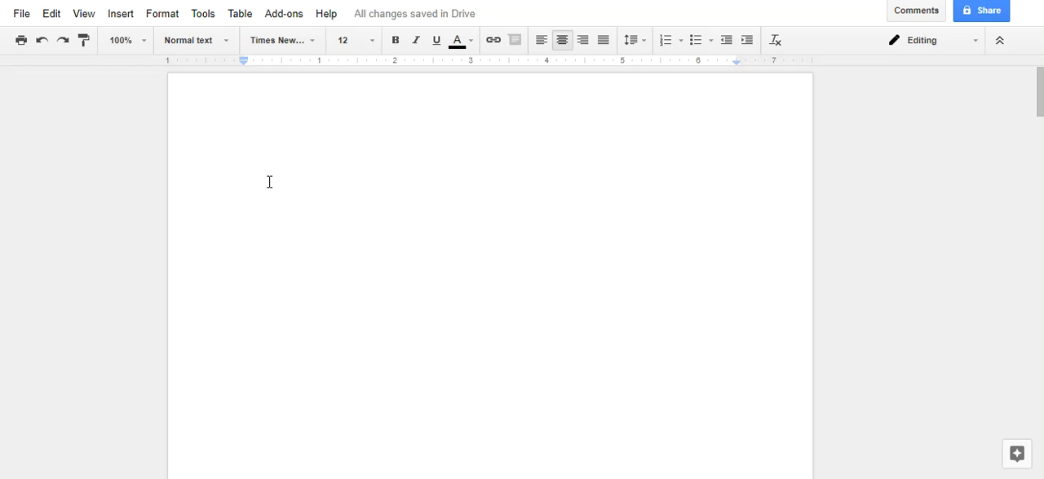
{"action": "key", "text": "ctrl+shift+l"}
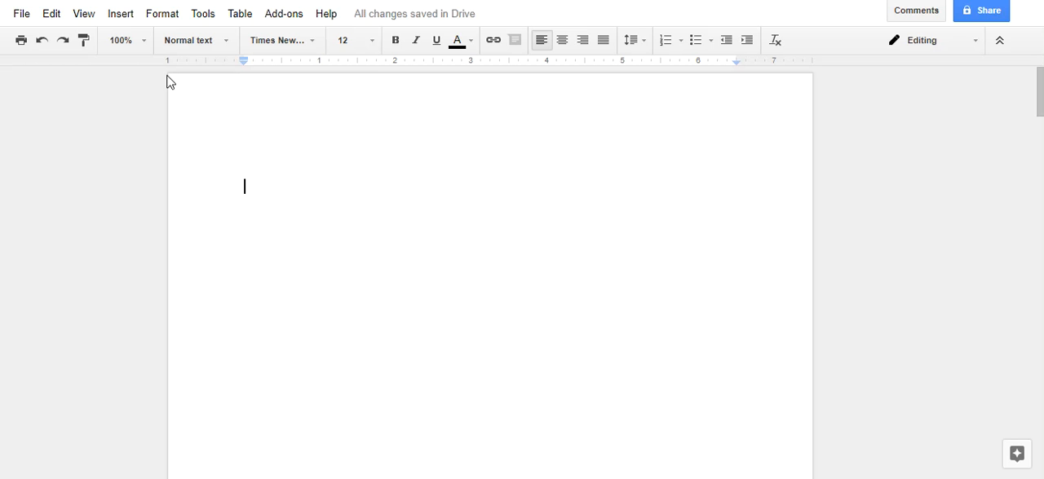
Step: Insert a page header and make the header and footer different on the first page
{"action": "left_click", "coordinate": [128, 15]}
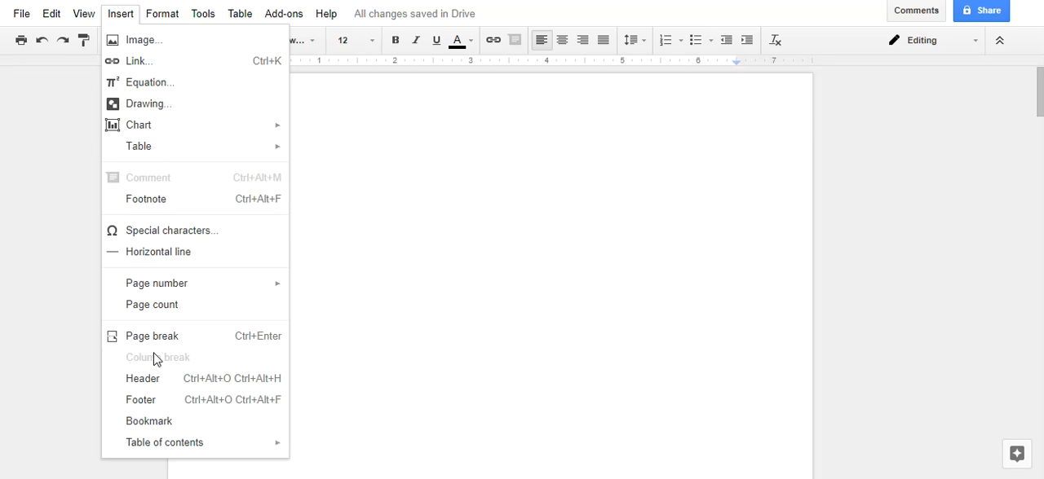
{"action": "left_click", "coordinate": [148, 381]}
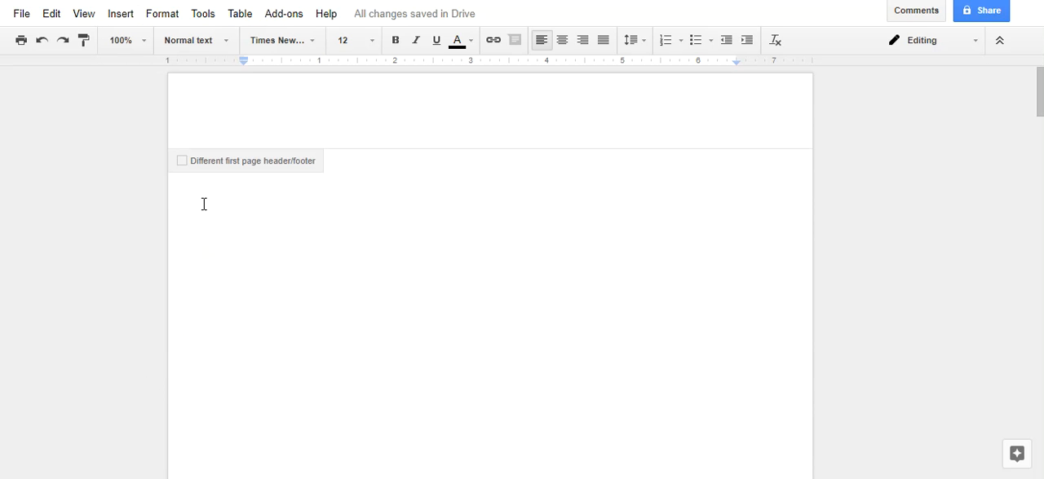
{"action": "left_click", "coordinate": [184, 165]}
Step: Enter "Running head: TITLE ALL CAPITAL LETTERS" in the first-page header
{"action": "type", "text": "r"}
{"action": "key", "text": "BackSpace"}
{"action": "type", "text": "Running head:"}
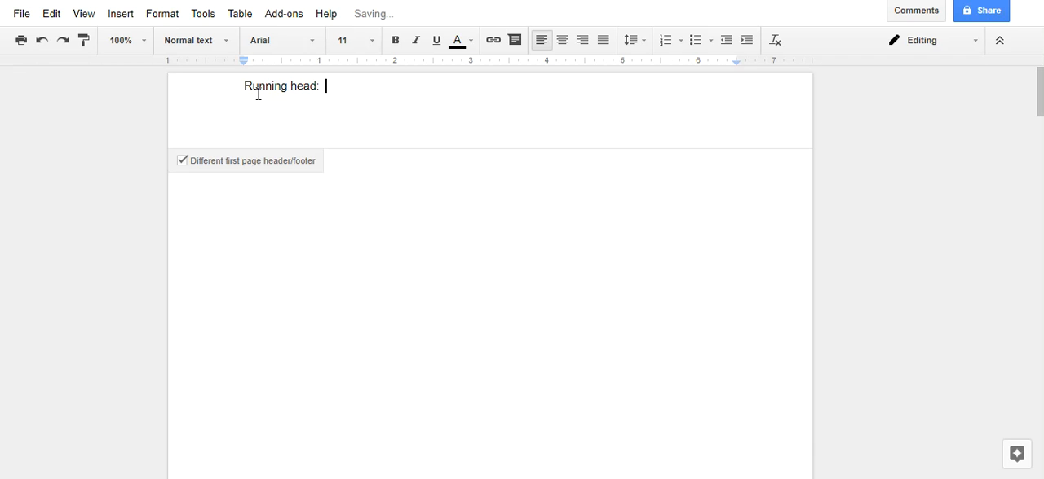
{"action": "type", "text": "  TITLE ALL C"}
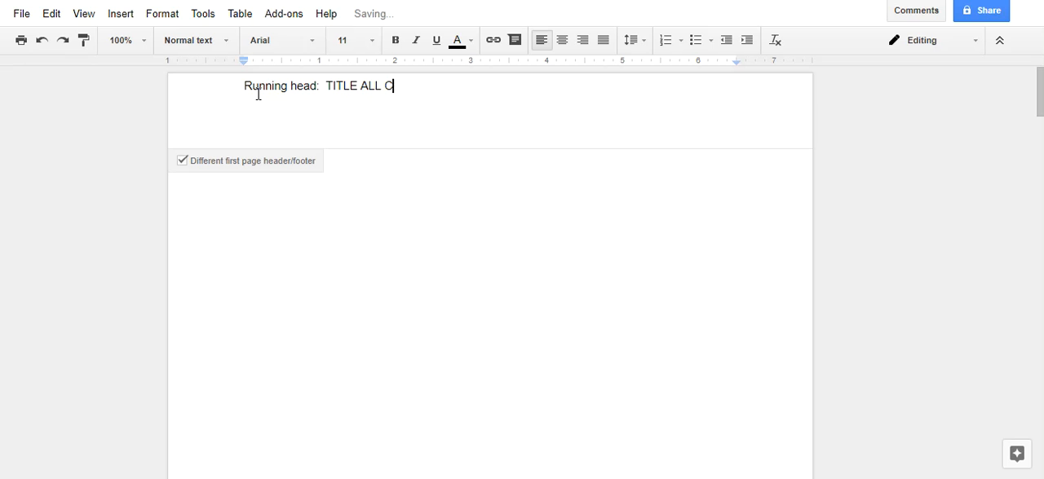
{"action": "type", "text": "APITAL LETTERS"}
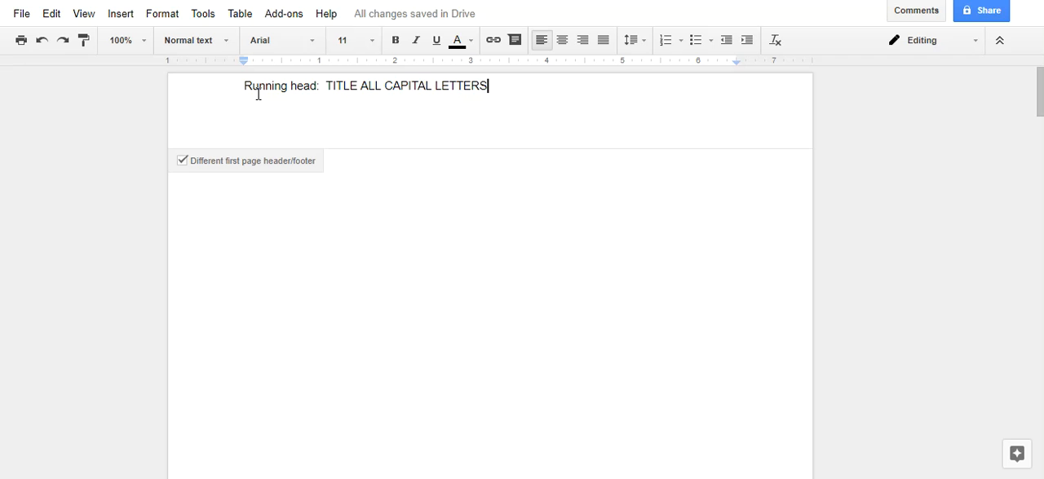
Step: Format the whole running head text in the header as Times New Roman, size 12
{"action": "left_click", "coordinate": [250, 211]}
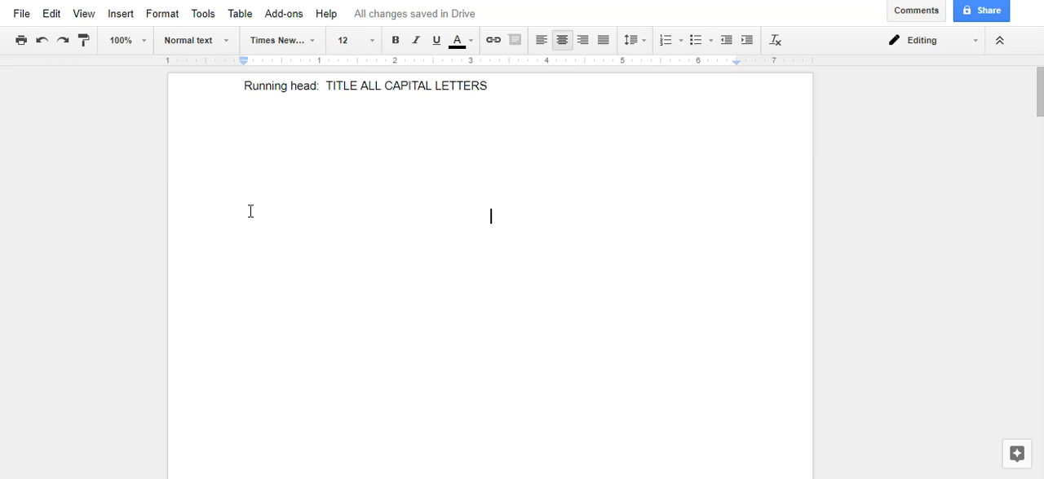
{"action": "left_click", "coordinate": [242, 97]}
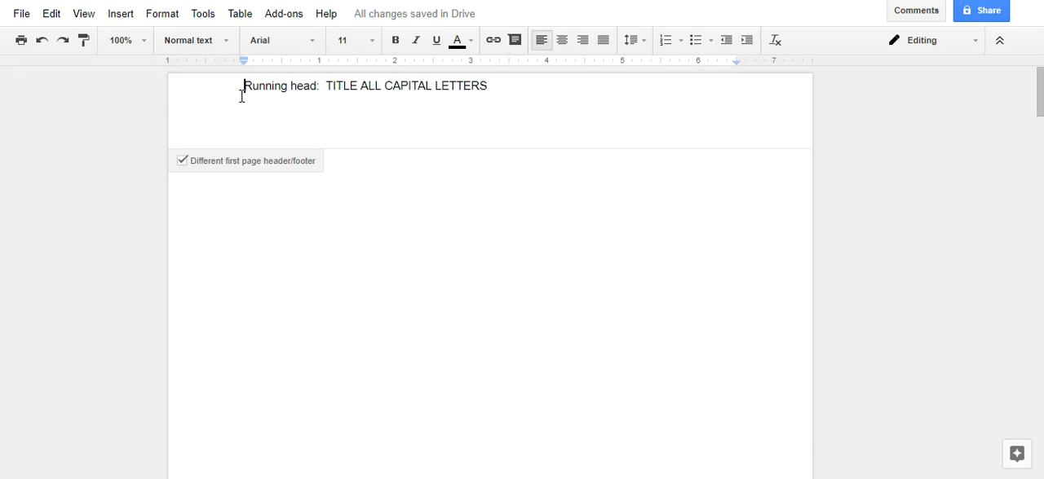
{"action": "left_click_drag", "start_coordinate": [244, 86], "coordinate": [495, 87]}
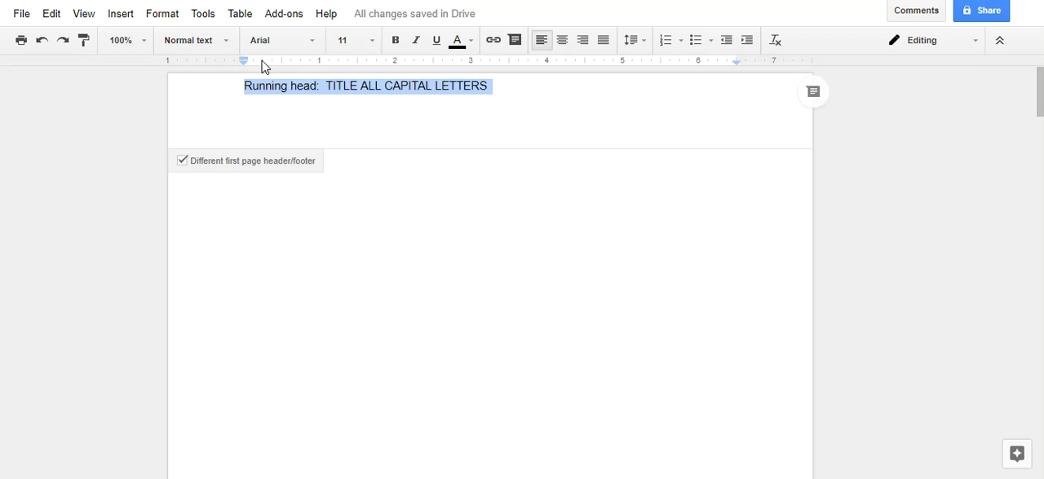
{"action": "left_click", "coordinate": [317, 47]}
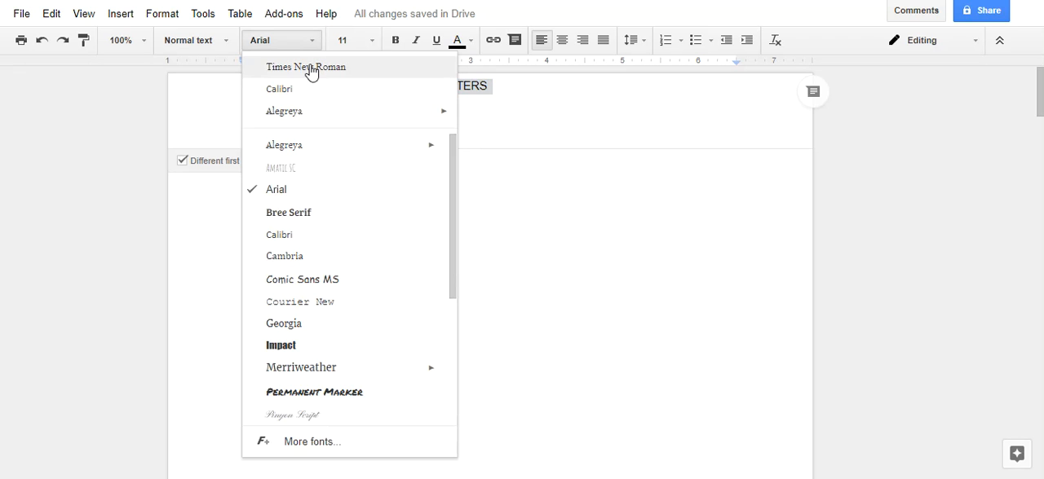
{"action": "left_click", "coordinate": [312, 69]}
{"action": "left_click", "coordinate": [370, 42]}
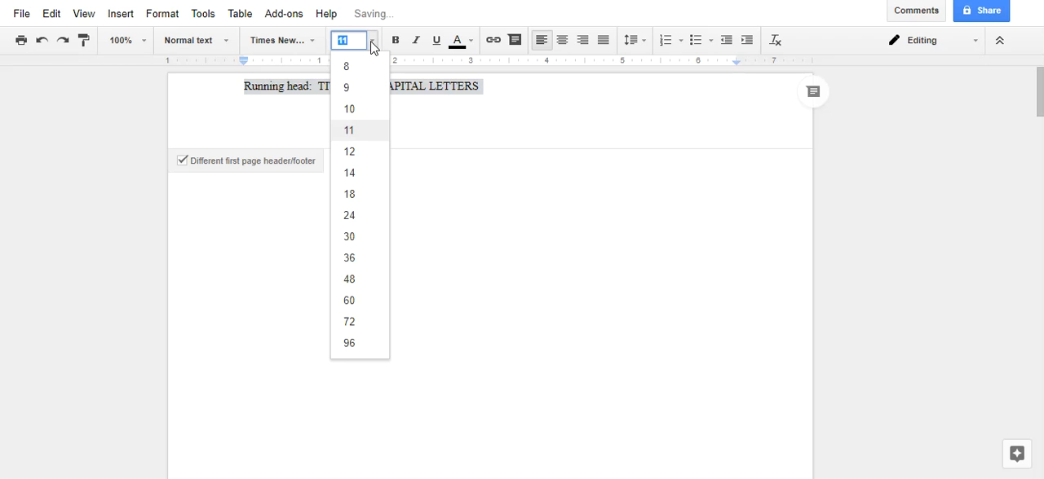
{"action": "left_click", "coordinate": [349, 152]}
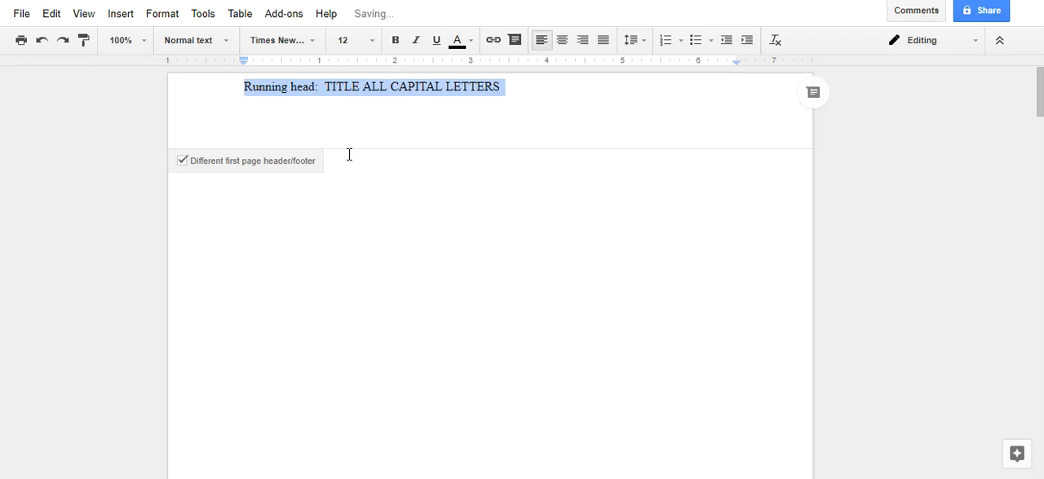
Step: Enter "Title of Paper" on the left-aligned line of the page body and start a new line below it
{"action": "left_click", "coordinate": [235, 208]}
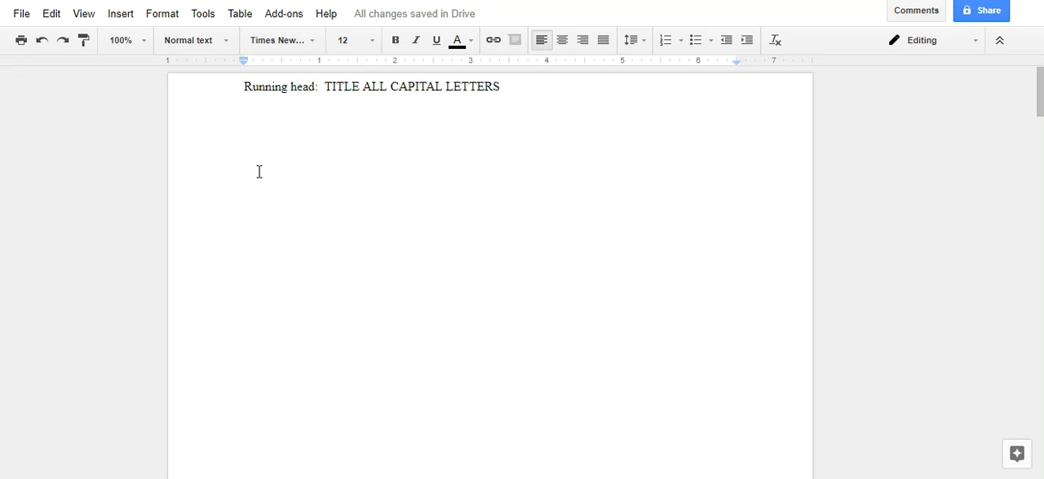
{"action": "type", "text": "S"}
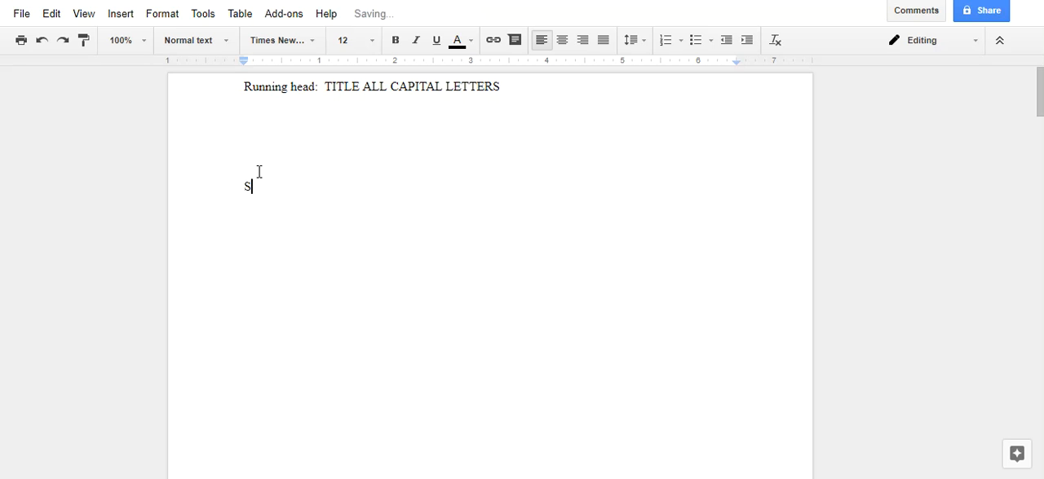
{"action": "type", "text": "it"}
{"action": "key", "text": "BackSpace"}
{"action": "key", "text": "BackSpace"}
{"action": "key", "text": "BackSpace"}
{"action": "type", "text": "Title of Paper"}
{"action": "key", "text": "Return"}
Step: Add the lines "Student's Name" and "Name of your college" below the paper title
{"action": "type", "text": "Student"}
{"action": "type", "text": "'s Name"}
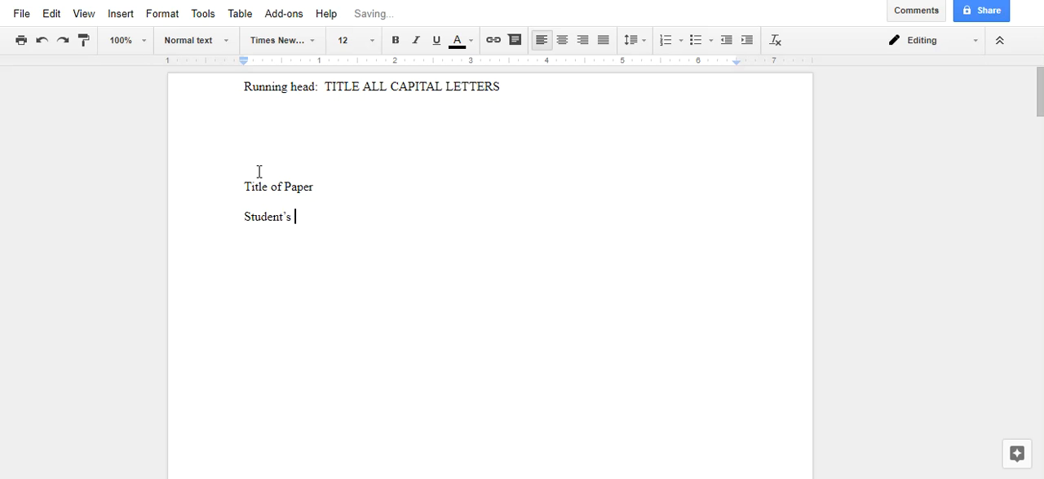
{"action": "key", "text": "Return"}
{"action": "type", "text": "Name of your"}
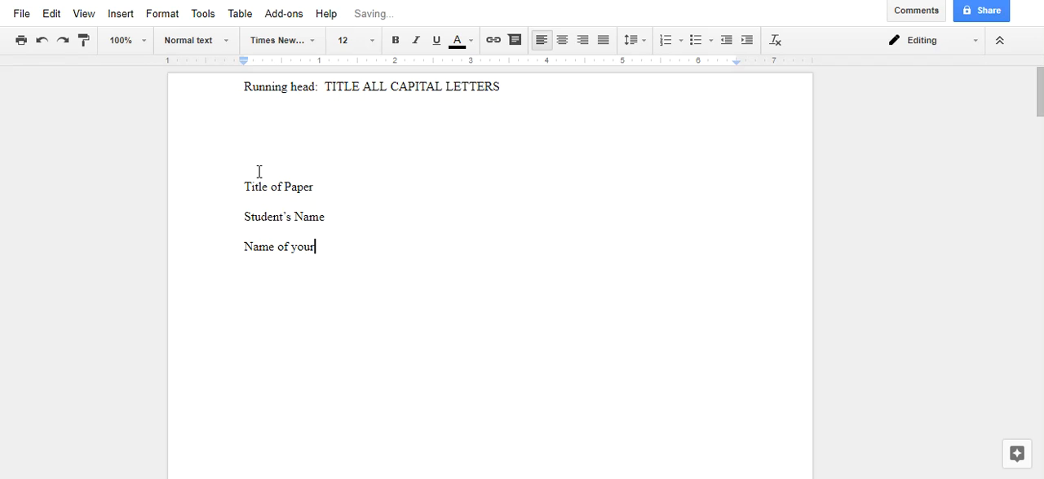
{"action": "type", "text": " college"}
{"action": "key", "text": "Return"}
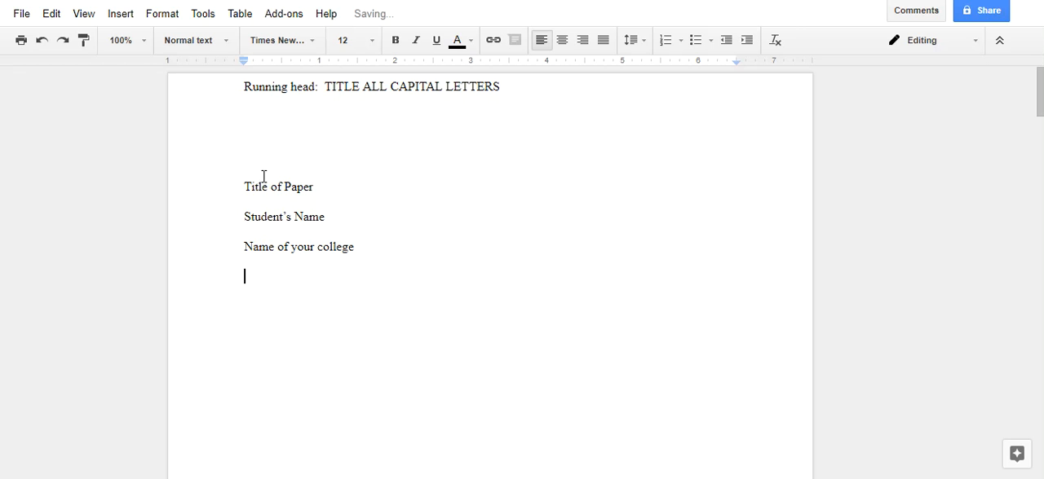
Step: Center the title, student name and college lines on the page
{"action": "left_click_drag", "start_coordinate": [242, 190], "coordinate": [369, 244]}
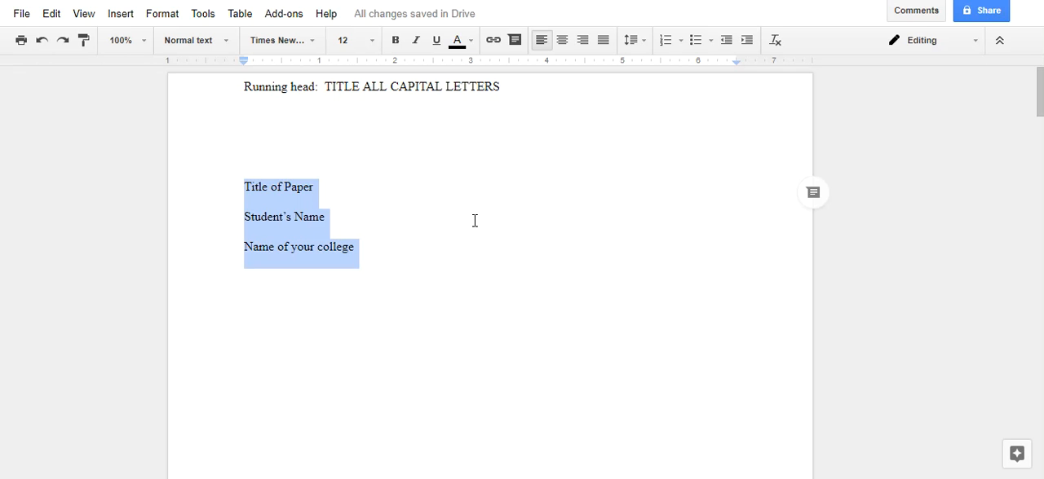
{"action": "left_click", "coordinate": [562, 41]}
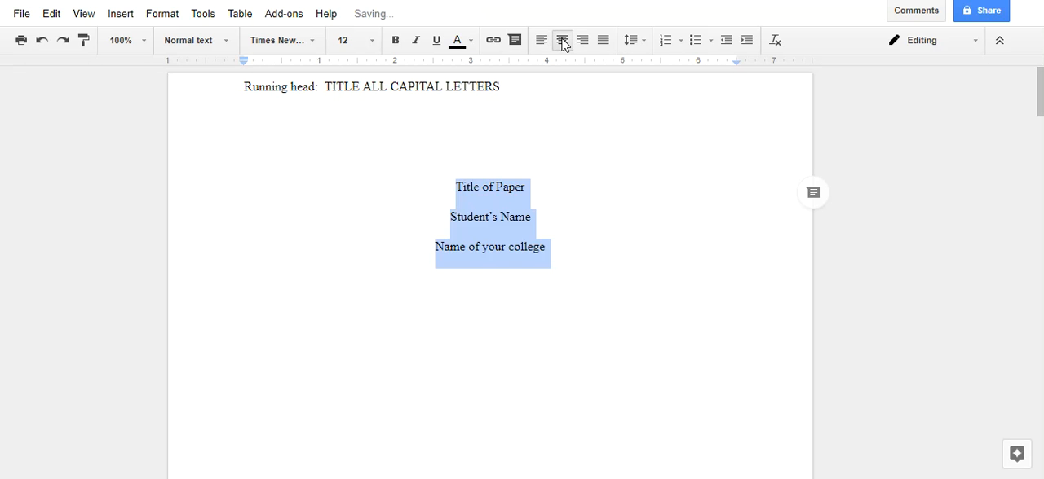
{"action": "left_click", "coordinate": [571, 261]}
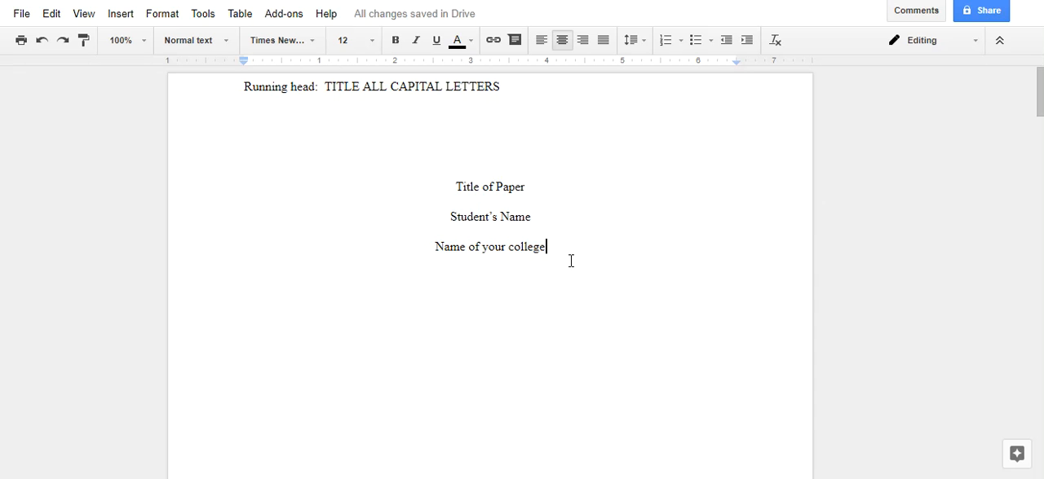
Step: Insert two blank lines above "Title of Paper" to move the title block down the page
{"action": "left_click", "coordinate": [446, 185]}
{"action": "key", "text": "Return"}
{"action": "key", "text": "Return"}
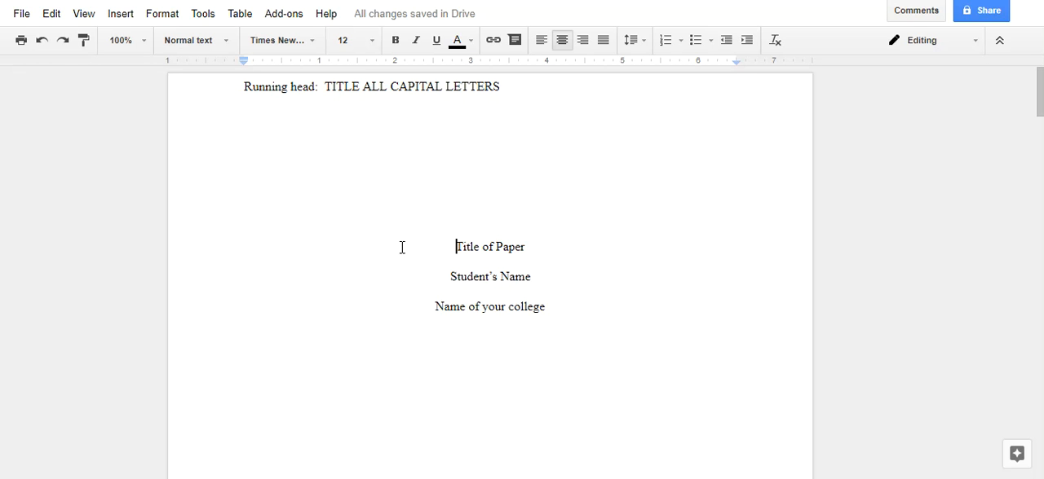
Step: Add blank lines after "Name of your college" down onto the following page
{"action": "left_click", "coordinate": [582, 322]}
{"action": "key", "text": "Return"}
{"action": "key", "text": "Return"}
{"action": "key", "text": "Return"}
{"action": "key", "text": "Return"}
{"action": "key", "text": "Return"}
{"action": "key", "text": "Return"}
{"action": "key", "text": "Return"}
{"action": "key", "text": "Return"}
{"action": "key", "text": "Return"}
{"action": "key", "text": "Return"}
{"action": "key", "text": "Return"}
{"action": "key", "text": "Return"}
{"action": "key", "text": "Return"}
{"action": "key", "text": "Return"}
{"action": "key", "text": "Return"}
{"action": "key", "text": "Return"}
{"action": "key", "text": "Return"}
{"action": "key", "text": "Return"}
{"action": "key", "text": "Return"}
{"action": "key", "text": "Return"}
{"action": "key", "text": "Return"}
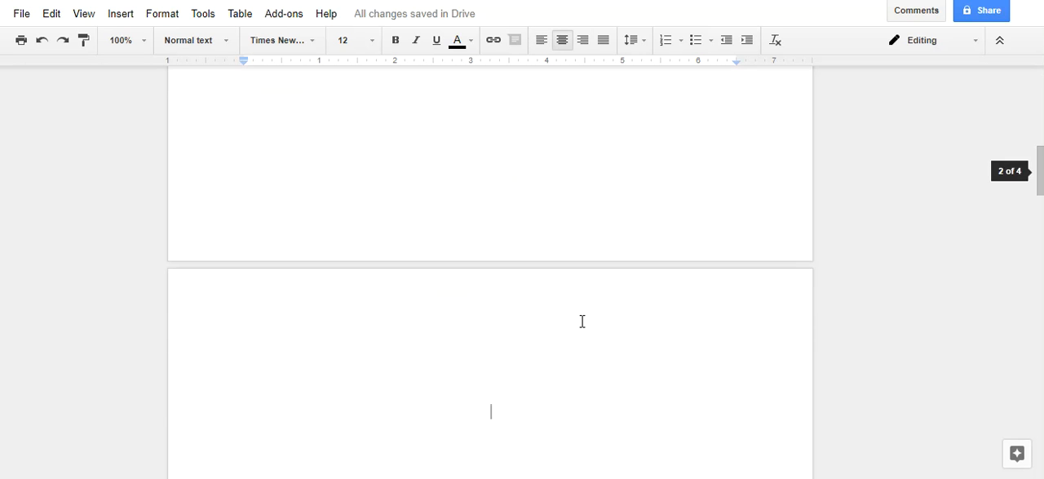
Step: Delete the surplus blank lines so the "Abstract (if required)" heading starts at the top of its page
{"action": "key", "text": "BackSpace"}
{"action": "key", "text": "BackSpace"}
{"action": "key", "text": "BackSpace"}
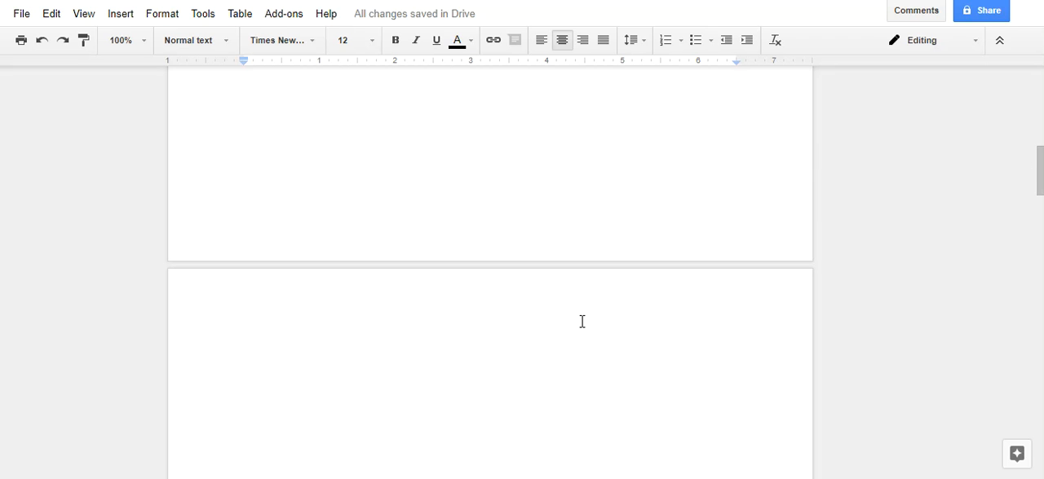
{"action": "key", "text": "Delete"}
{"action": "key", "text": "Delete"}
{"action": "key", "text": "Delete"}
{"action": "key", "text": "Delete"}
{"action": "key", "text": "Delete"}
{"action": "key", "text": "Delete"}
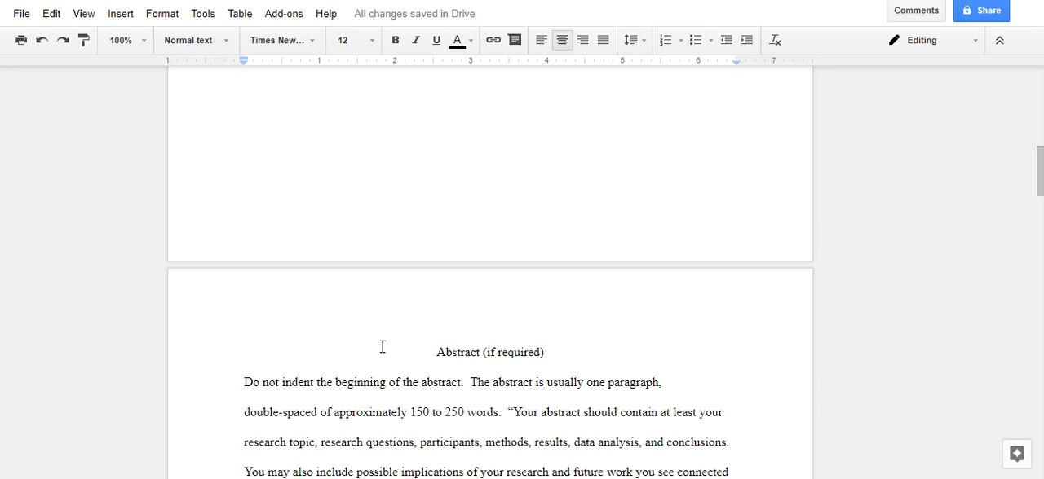
Step: Insert page numbers in the header, starting the numbering with 1 on the abstract page after the title page
{"action": "left_click", "coordinate": [261, 304]}
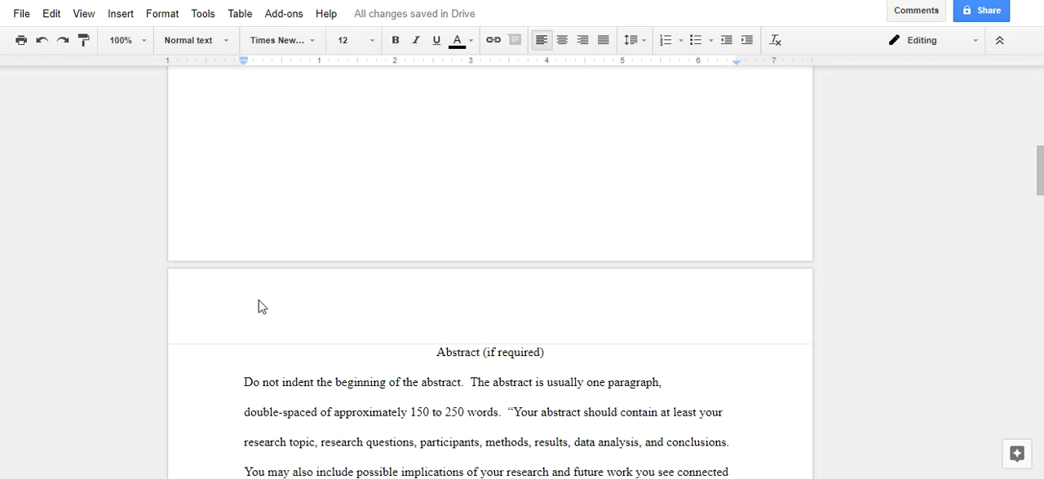
{"action": "left_click", "coordinate": [121, 14]}
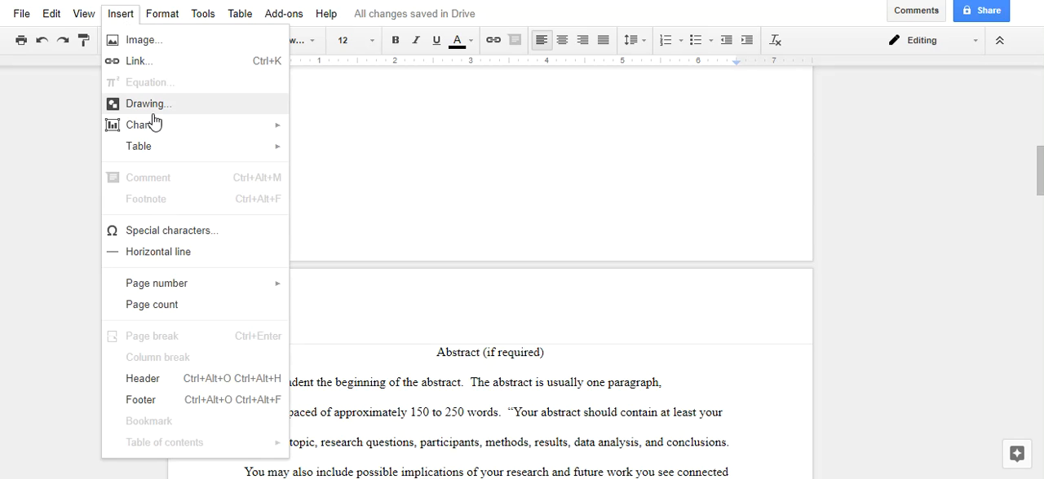
{"action": "mouse_move", "coordinate": [166, 287]}
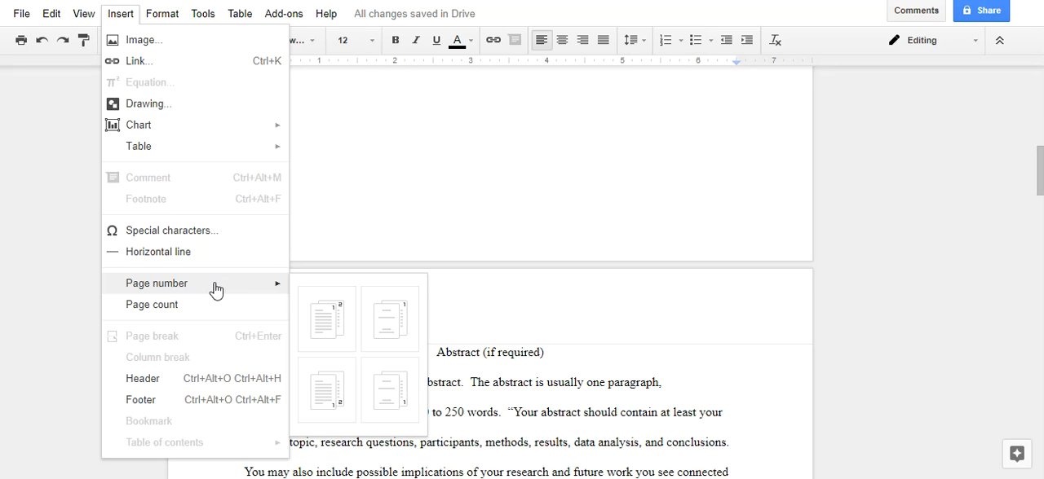
{"action": "left_click", "coordinate": [388, 326]}
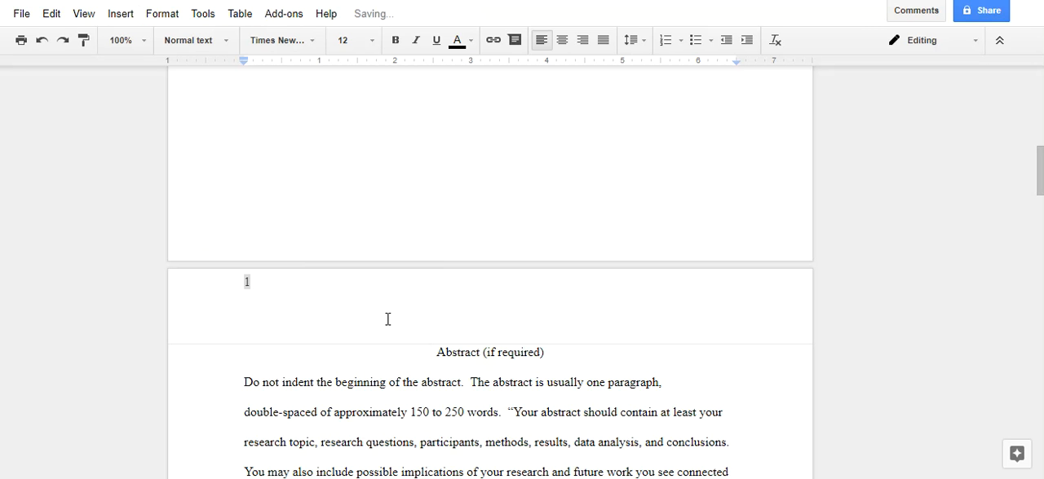
Step: Enter "TITLE OF ALL CAPITAL LETTERS" in front of the page number in the abstract page's header
{"action": "key", "text": "Left"}
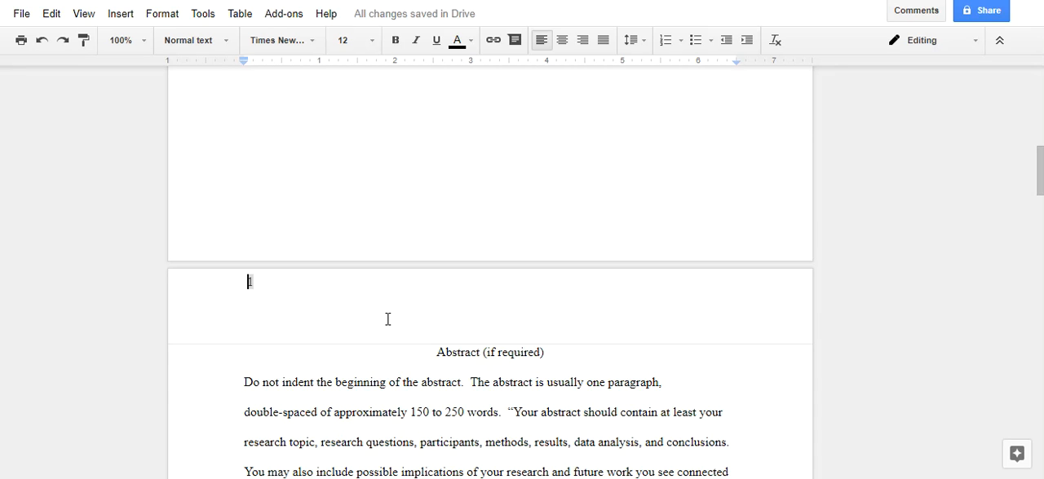
{"action": "type", "text": "TITLE OF ALL CAPITAL LETTERS"}
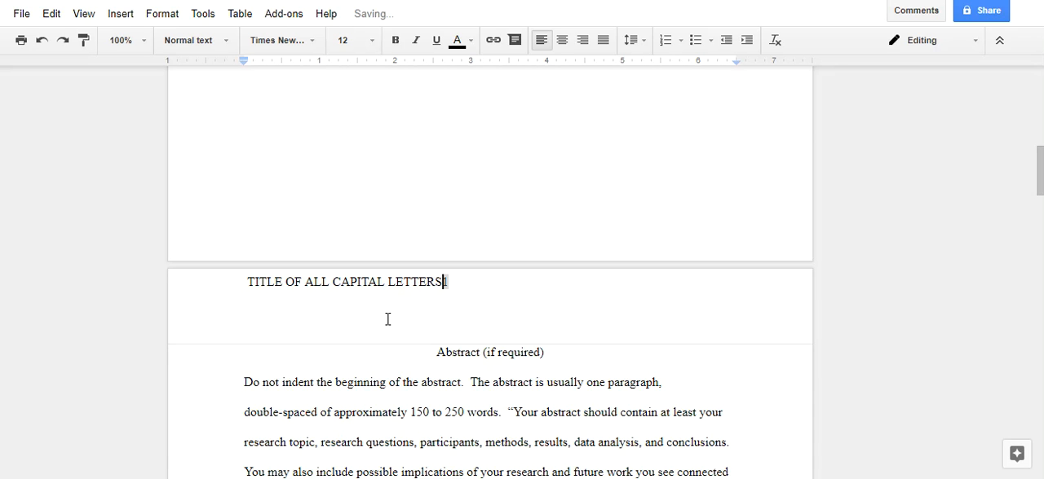
Step: Tab the page number across to the right end of the header line, keeping it on the same line as the title
{"action": "key", "text": "Tab"}
{"action": "key", "text": "Tab"}
{"action": "key", "text": "Tab"}
{"action": "key", "text": "Tab"}
{"action": "key", "text": "Tab"}
{"action": "key", "text": "Tab"}
{"action": "key", "text": "Tab"}
{"action": "key", "text": "Tab"}
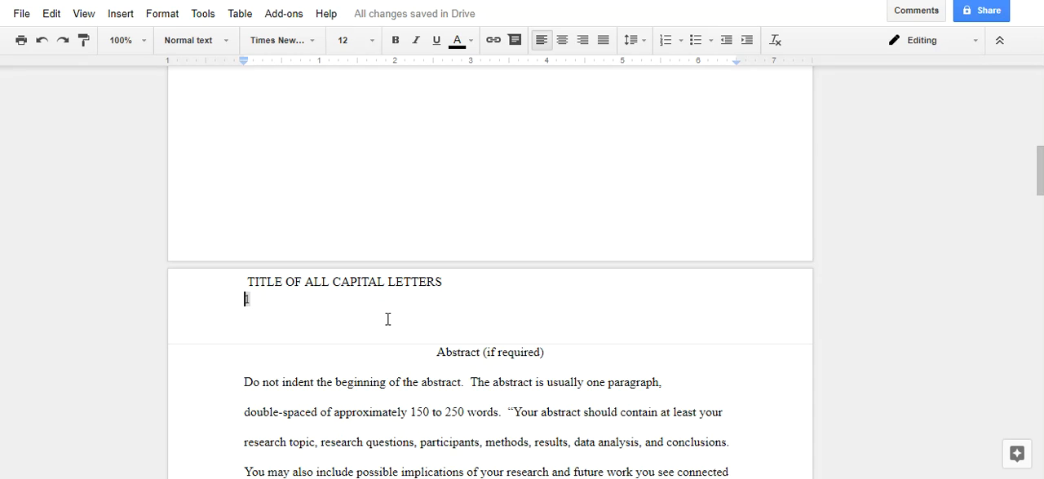
{"action": "left_click", "coordinate": [41, 40]}
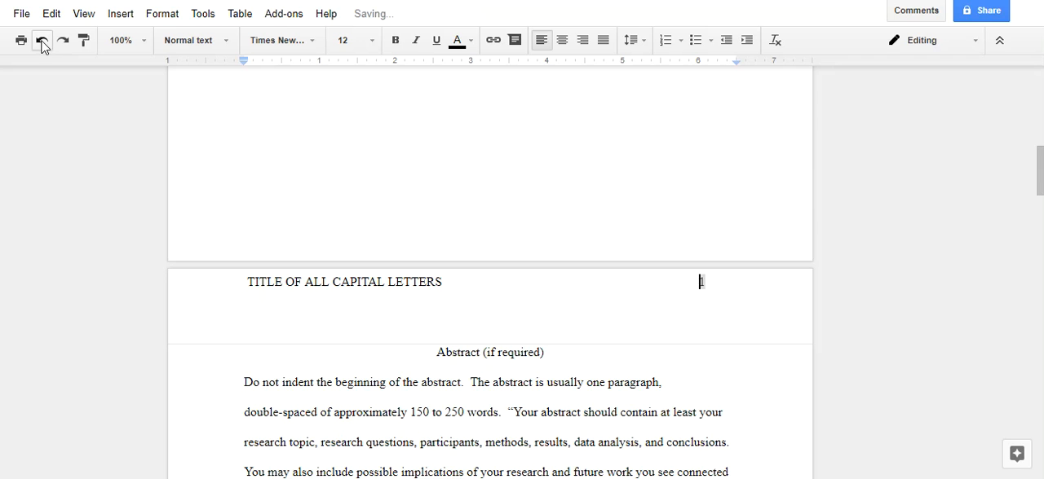
{"action": "left_click", "coordinate": [433, 353]}
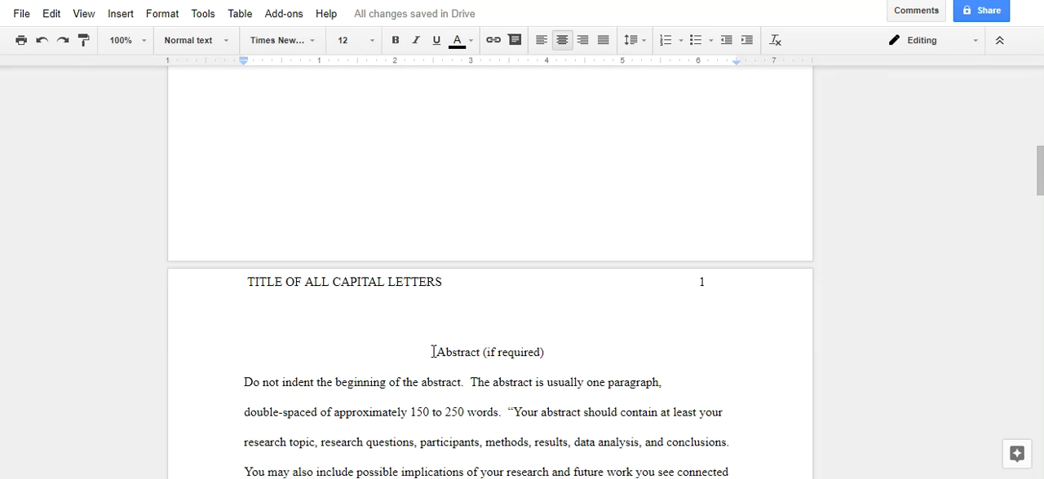
Step: Examine the abstract page and the start of the following body page, including its running header and title
{"action": "key", "text": "Up"}
{"action": "key", "text": "Down"}
{"action": "key", "text": "Down"}
{"action": "key", "text": "Down"}
{"action": "key", "text": "Down"}
{"action": "key", "text": "Down"}
{"action": "key", "text": "Down"}
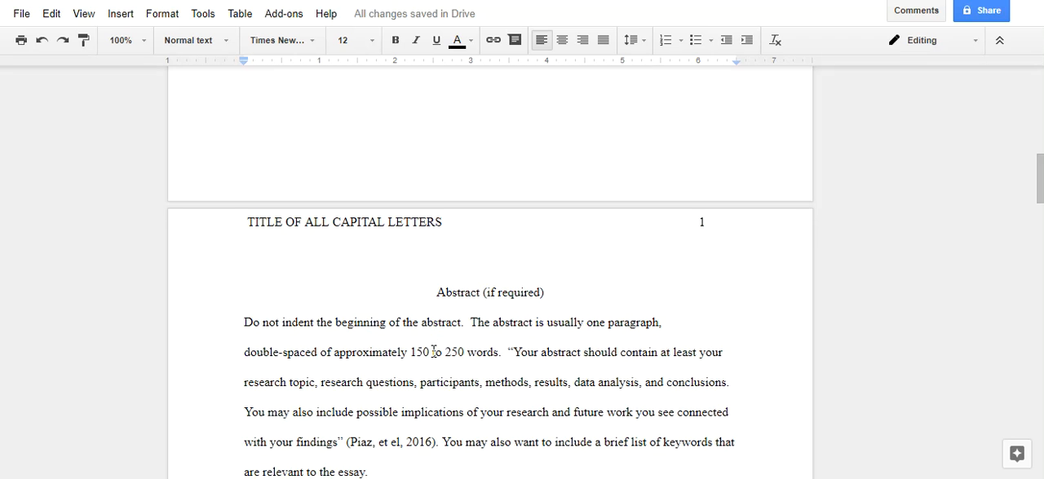
{"action": "key", "text": "Down"}
{"action": "key", "text": "Down"}
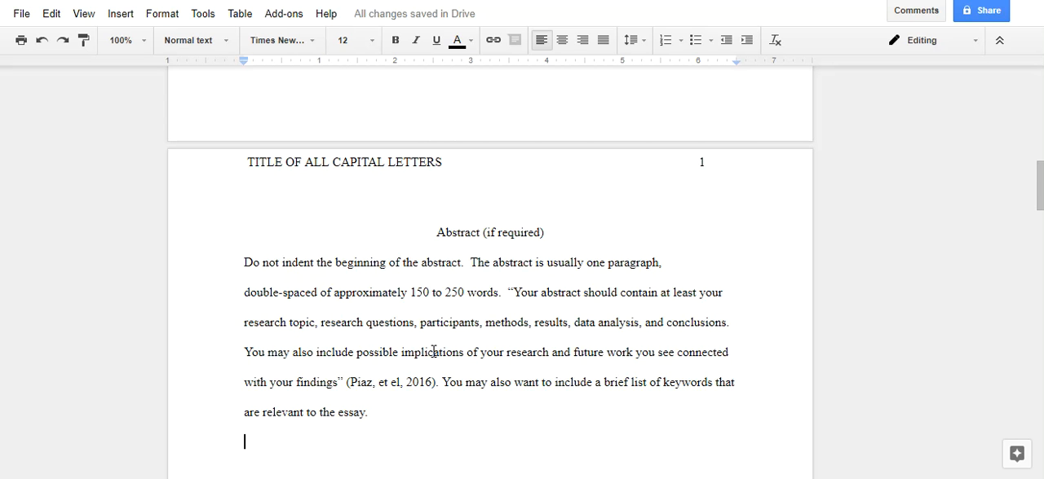
{"action": "key", "text": "Return"}
{"action": "key", "text": "Return"}
{"action": "key", "text": "Return"}
{"action": "key", "text": "Return"}
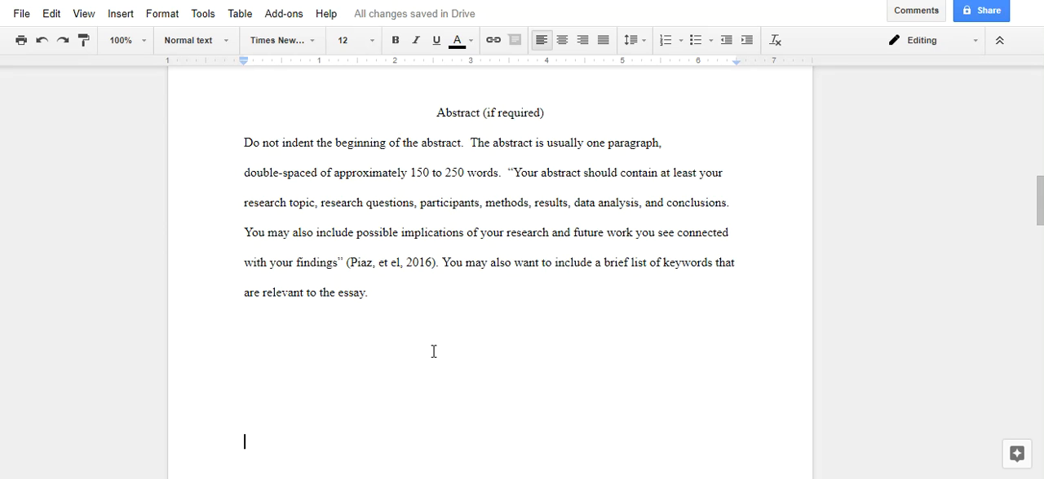
{"action": "key", "text": "Return"}
{"action": "key", "text": "Return"}
{"action": "key", "text": "Return"}
{"action": "key", "text": "Return"}
{"action": "key", "text": "Return"}
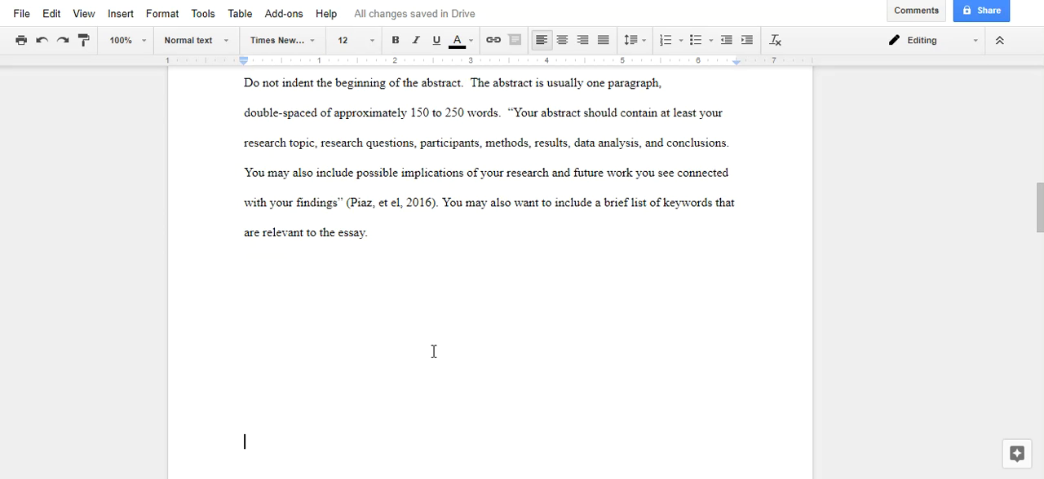
{"action": "key", "text": "Down"}
{"action": "key", "text": "Down"}
{"action": "key", "text": "Down"}
{"action": "key", "text": "Down"}
{"action": "key", "text": "Down"}
{"action": "key", "text": "Down"}
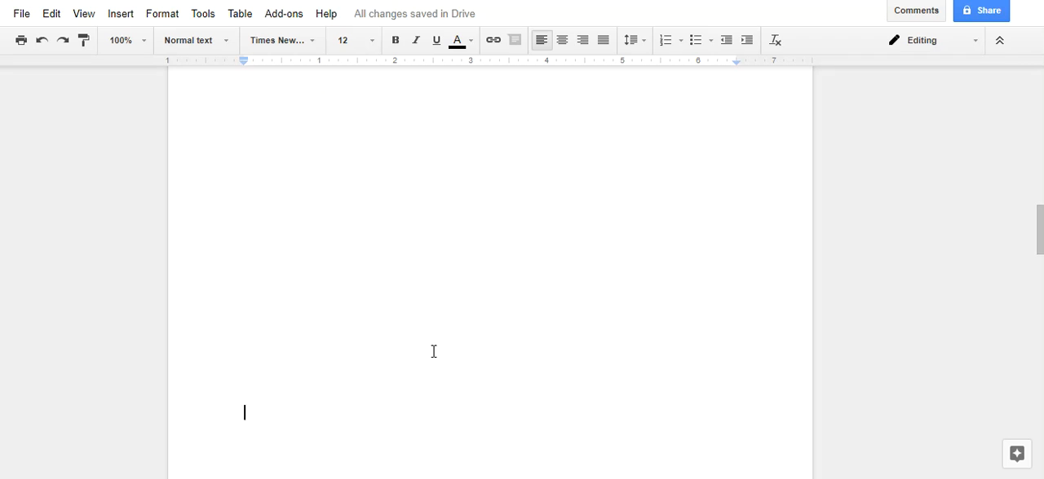
{"action": "key", "text": "Down"}
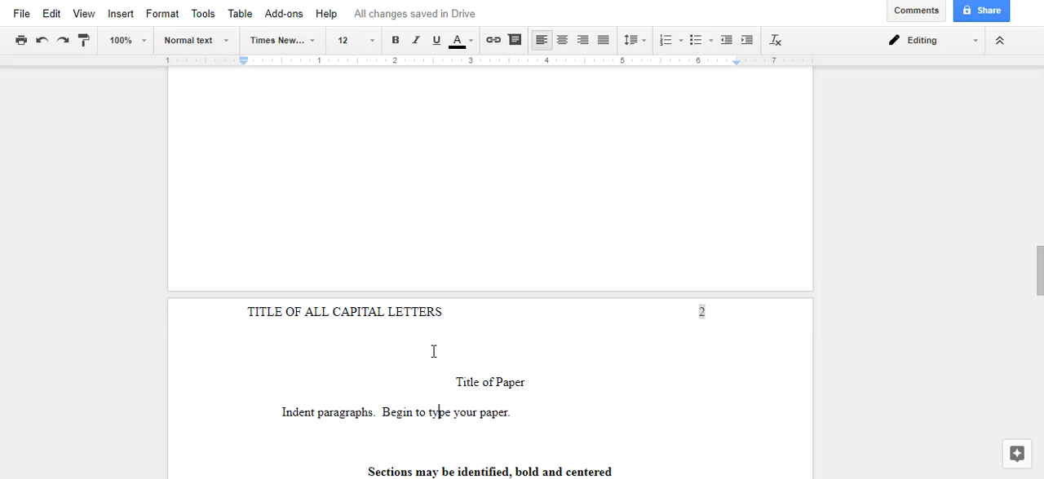
{"action": "key", "text": "Up"}
{"action": "key", "text": "Up"}
{"action": "key", "text": "Up"}
{"action": "key", "text": "Up"}
{"action": "key", "text": "Down"}
{"action": "key", "text": "Down"}
{"action": "key", "text": "Down"}
{"action": "key", "text": "Down"}
Step: Remove the word "OF" from the running header so it reads "TITLE ALL CAPITAL LETTERS"
{"action": "left_click", "coordinate": [287, 319]}
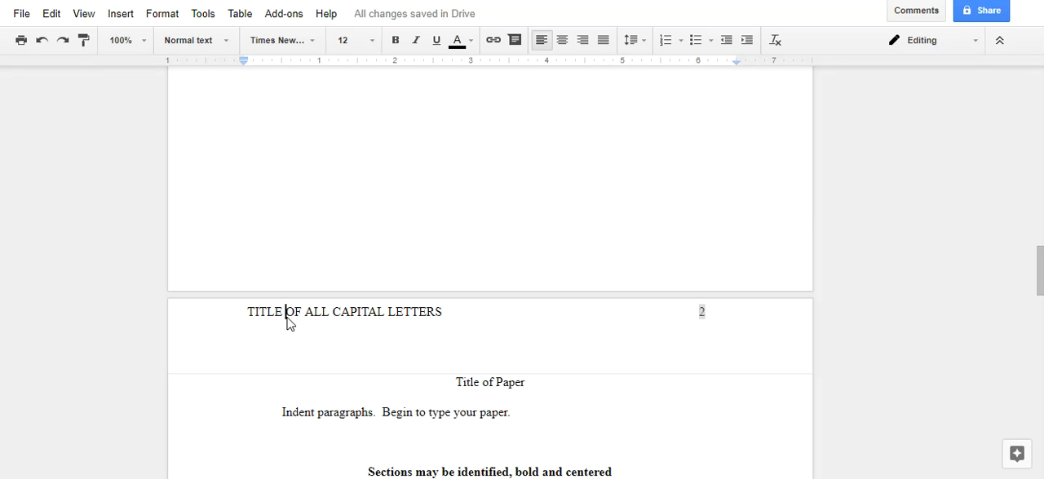
{"action": "key", "text": "Delete"}
{"action": "key", "text": "Delete"}
{"action": "key", "text": "Delete"}
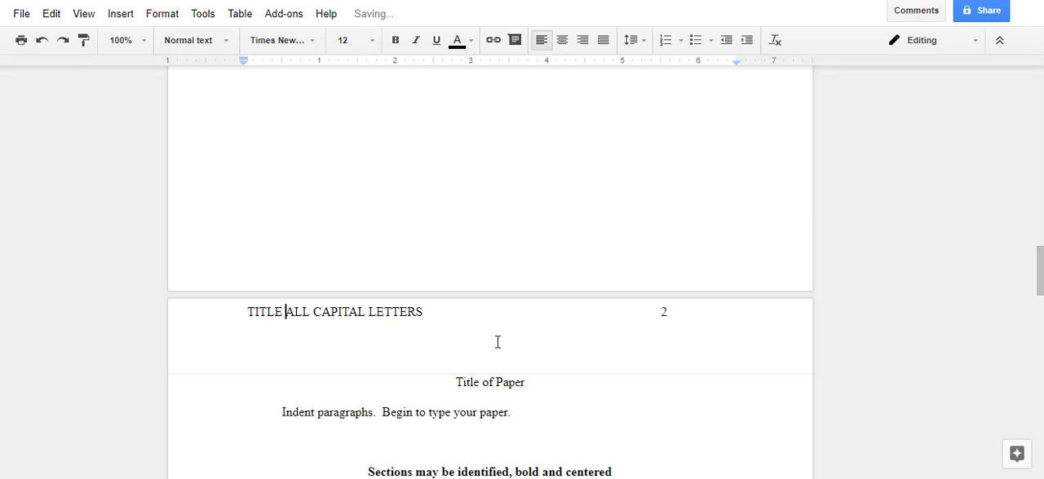
{"action": "left_click", "coordinate": [454, 381]}
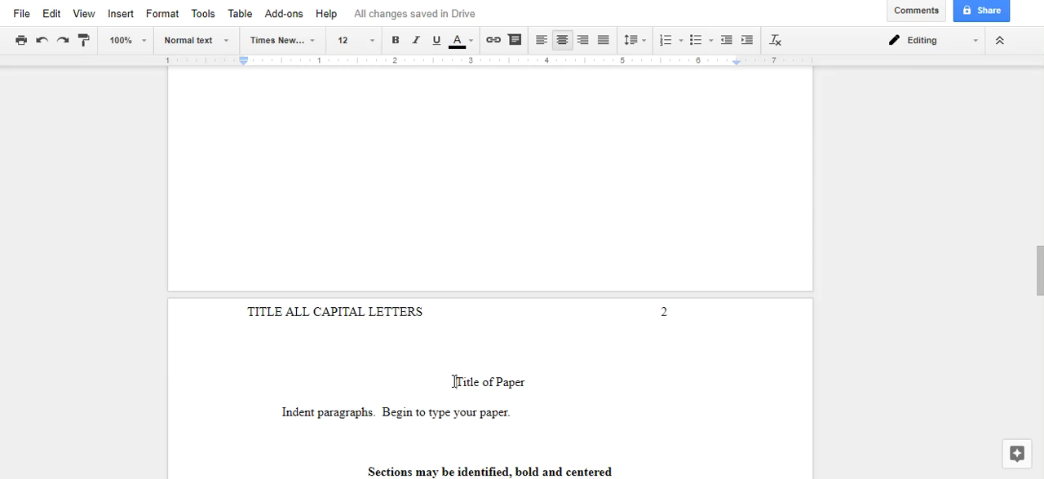
Step: Add one more tab before the page number in the header to align it near the right margin
{"action": "left_click", "coordinate": [525, 321]}
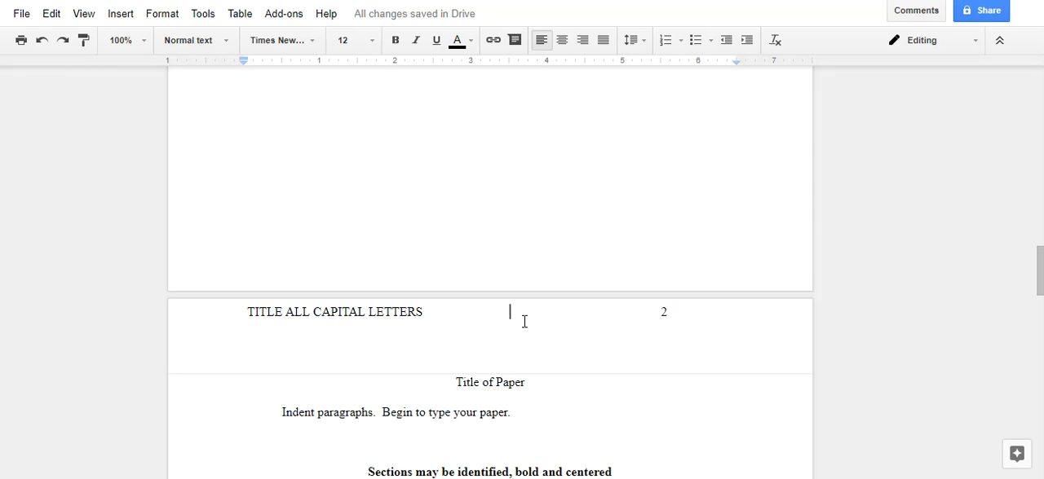
{"action": "key", "text": "Tab"}
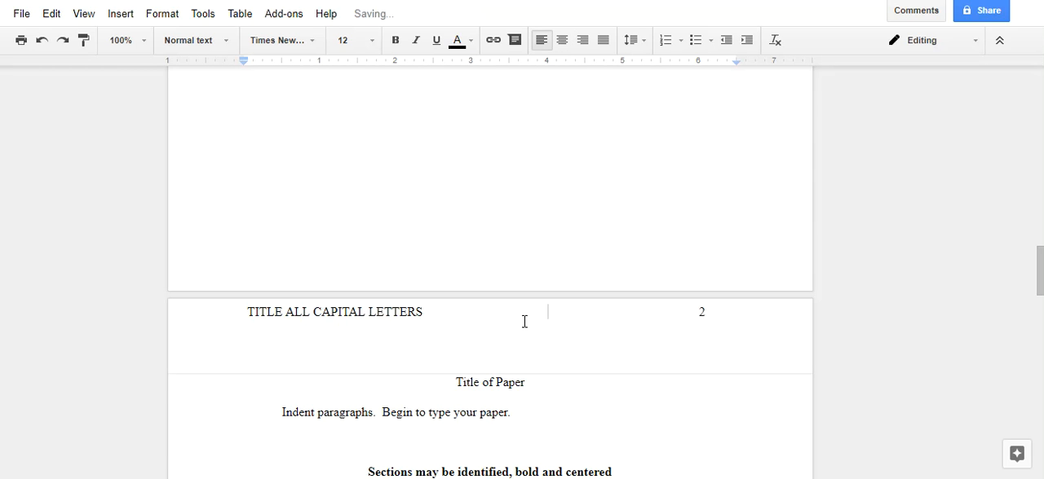
{"action": "left_click", "coordinate": [455, 382]}
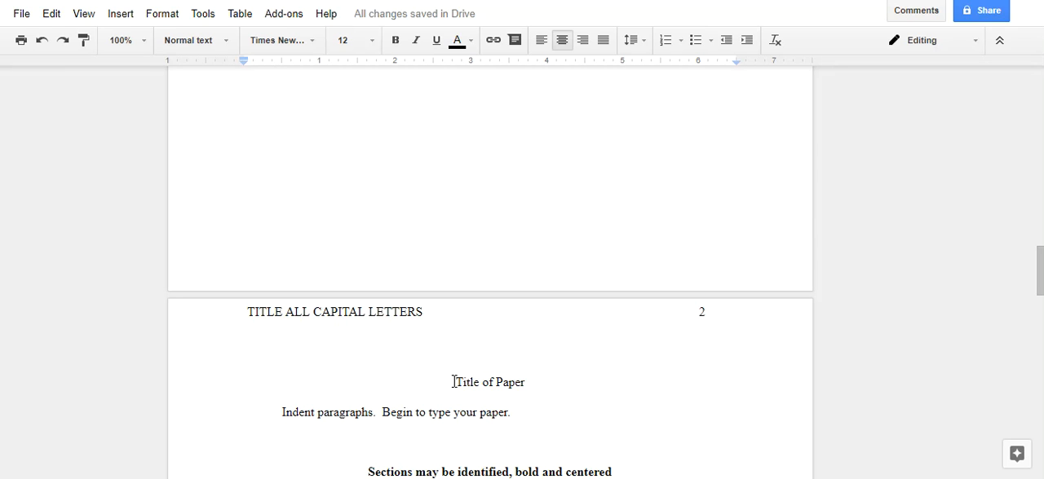
Step: Examine the body page's title, indented paragraph and bold, centered section heading
{"action": "key", "text": "Down"}
{"action": "key", "text": "Down"}
{"action": "key", "text": "Down"}
{"action": "key", "text": "Down"}
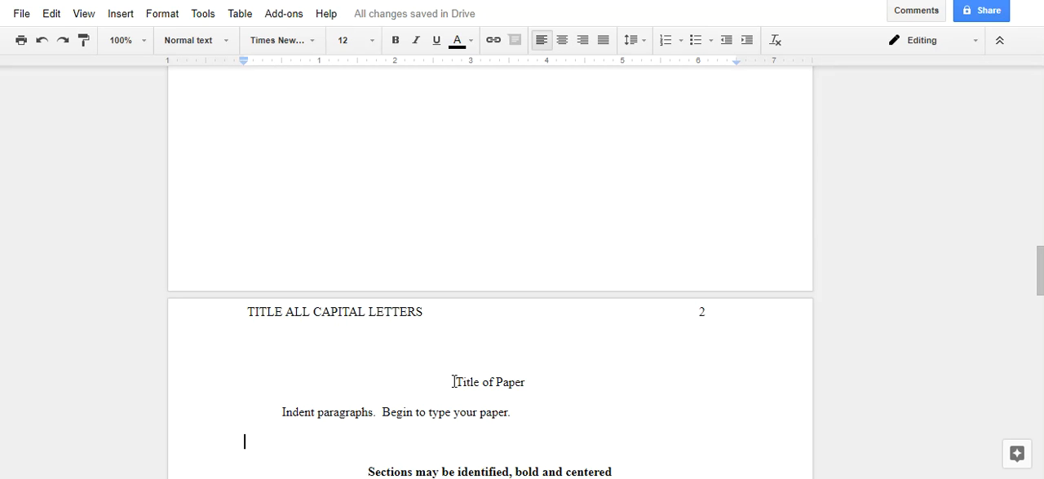
{"action": "key", "text": "Down"}
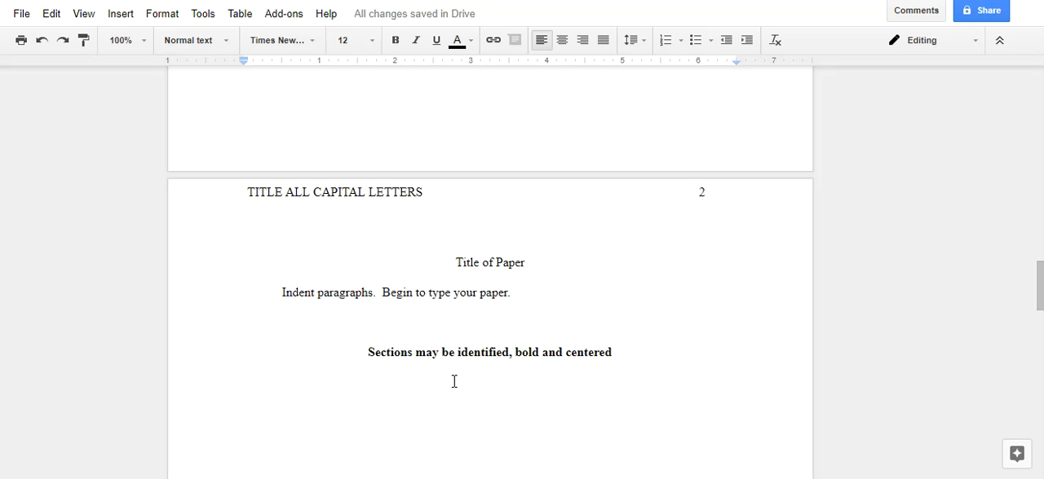
{"action": "key", "text": "Return"}
{"action": "key", "text": "Return"}
{"action": "key", "text": "Return"}
{"action": "key", "text": "Return"}
{"action": "key", "text": "Return"}
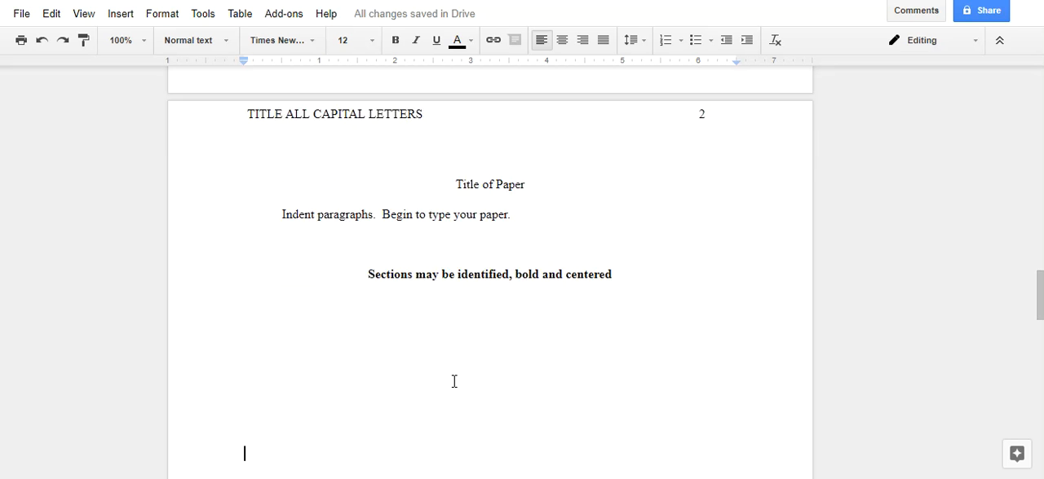
{"action": "key", "text": "Return"}
{"action": "key", "text": "Return"}
{"action": "key", "text": "Return"}
{"action": "key", "text": "Return"}
{"action": "key", "text": "Return"}
{"action": "key", "text": "Return"}
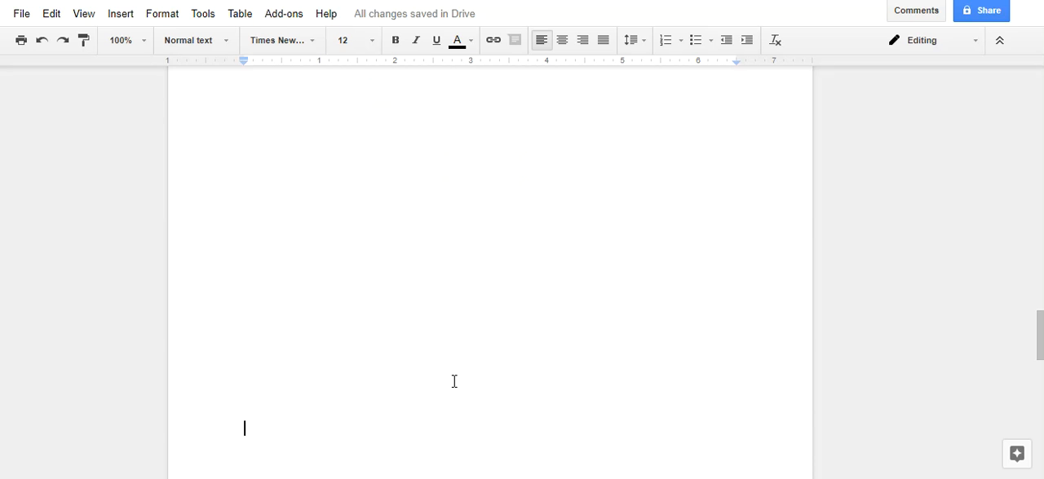
Step: Examine the references page, including its centered heading, hanging indent, italic source title and link
{"action": "key", "text": "Down"}
{"action": "key", "text": "Down"}
{"action": "key", "text": "Down"}
{"action": "key", "text": "Down"}
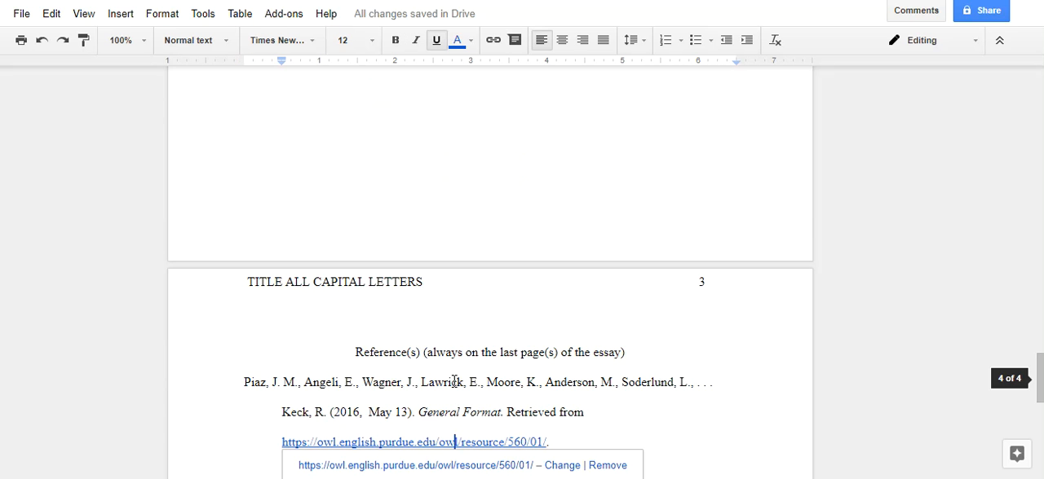
{"action": "key", "text": "Up"}
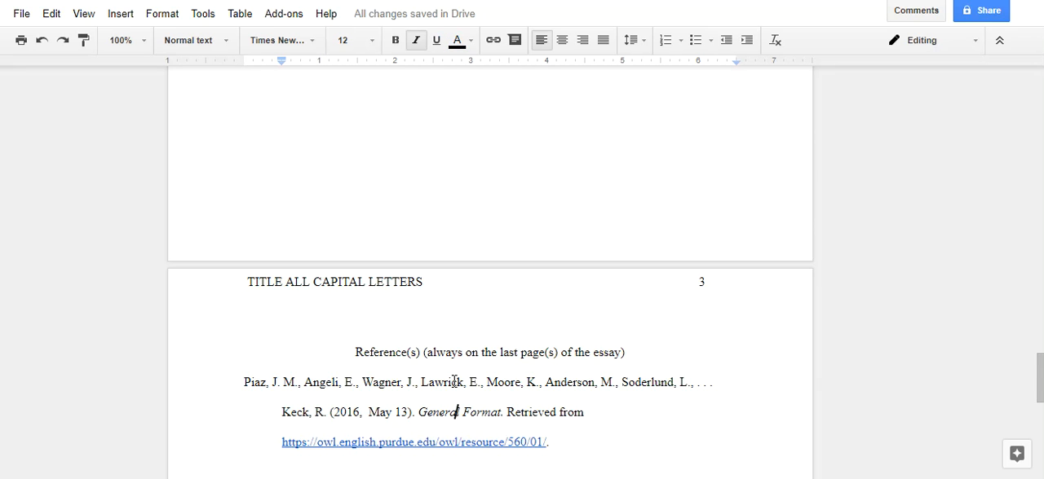
{"action": "key", "text": "Up"}
{"action": "key", "text": "Up"}
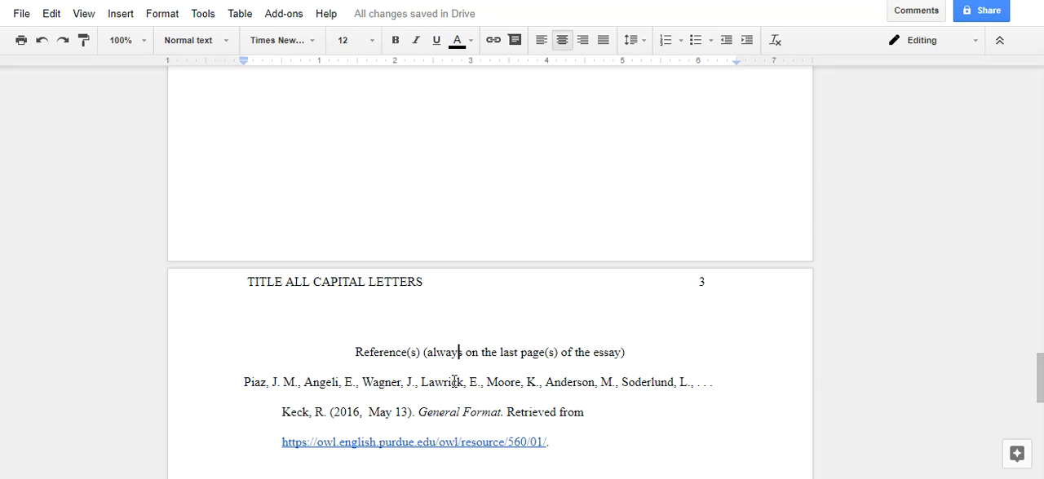
{"action": "key", "text": "Up"}
{"action": "key", "text": "Down"}
{"action": "key", "text": "Left"}
{"action": "key", "text": "Left"}
{"action": "key", "text": "Left"}
{"action": "key", "text": "Left"}
{"action": "key", "text": "Left"}
{"action": "key", "text": "Left"}
{"action": "key", "text": "Left"}
{"action": "key", "text": "Left"}
{"action": "key", "text": "Left"}
{"action": "key", "text": "Left"}
{"action": "key", "text": "Left"}
{"action": "key", "text": "Left"}
{"action": "key", "text": "Left"}
{"action": "key", "text": "Down"}
{"action": "key", "text": "Down"}
{"action": "key", "text": "Down"}
{"action": "key", "text": "Down"}
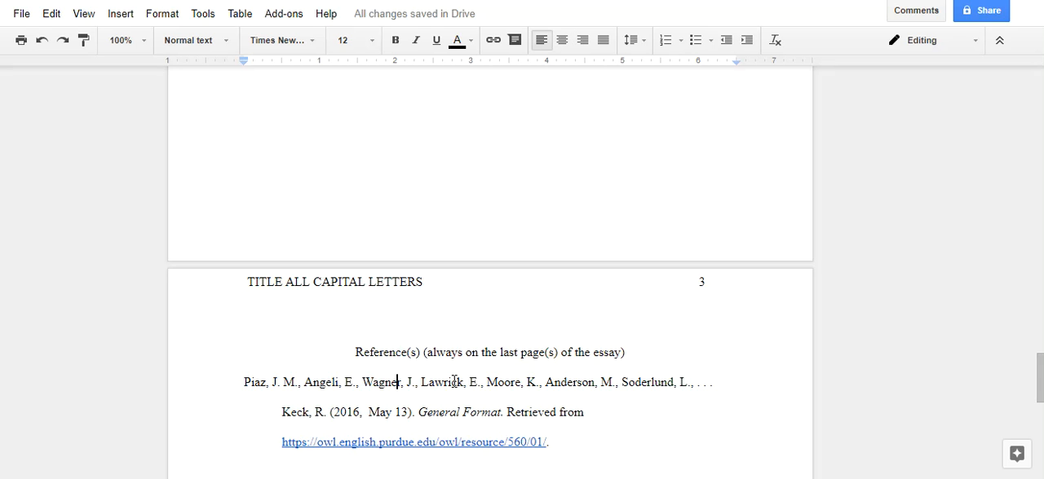